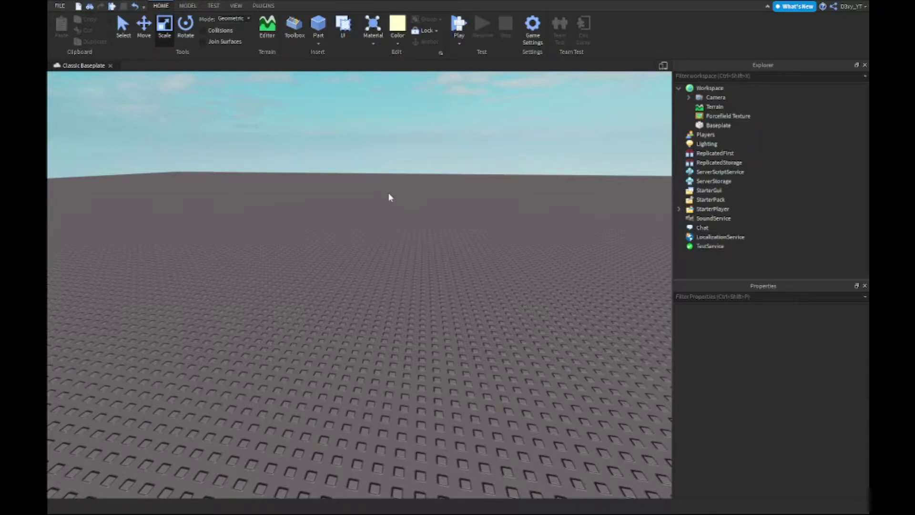
key("e")
scroll(306, 162, "down", 2)
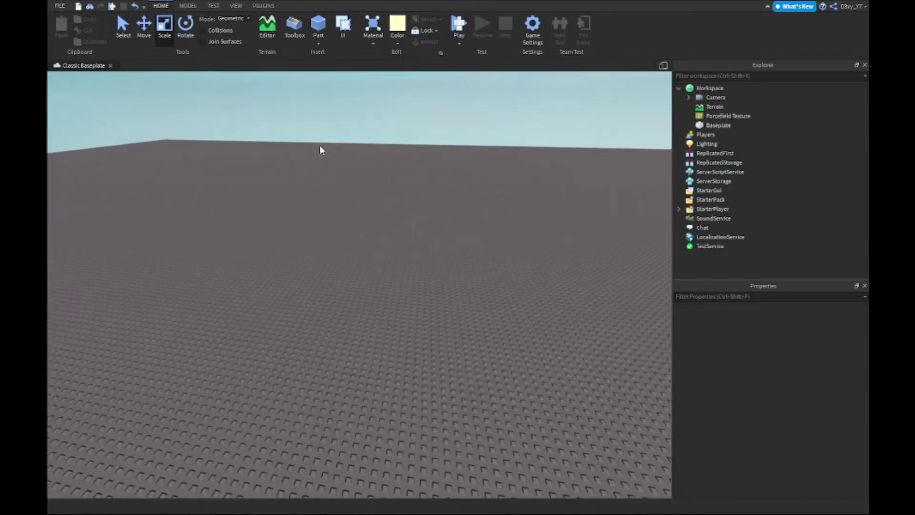
left_click(318, 26)
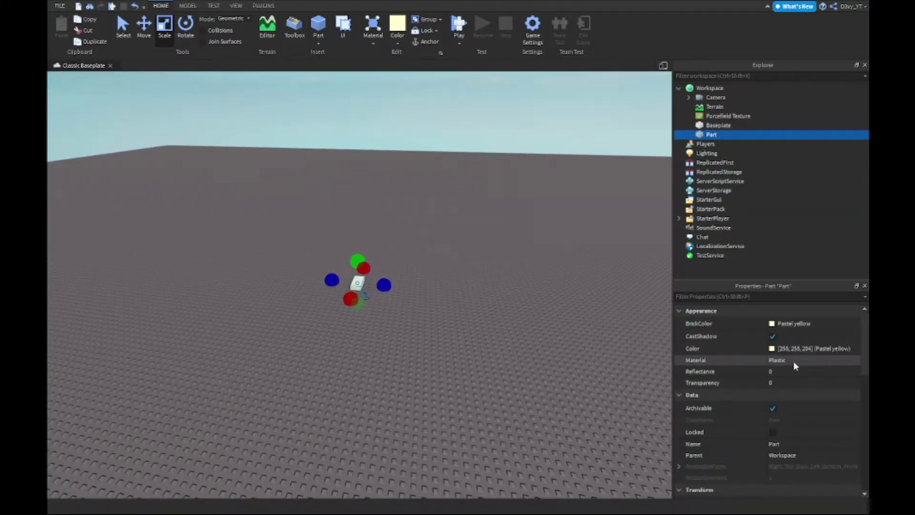
key("Delete")
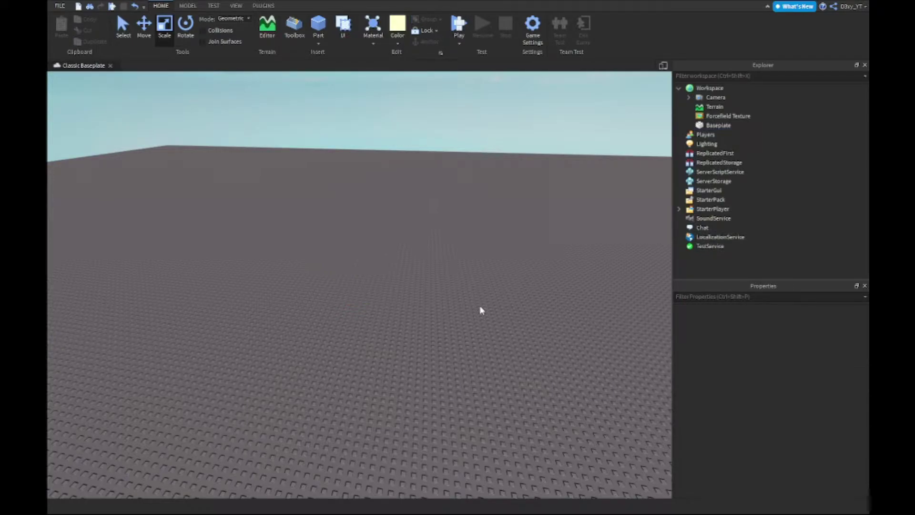
scroll(464, 284, "up", 2)
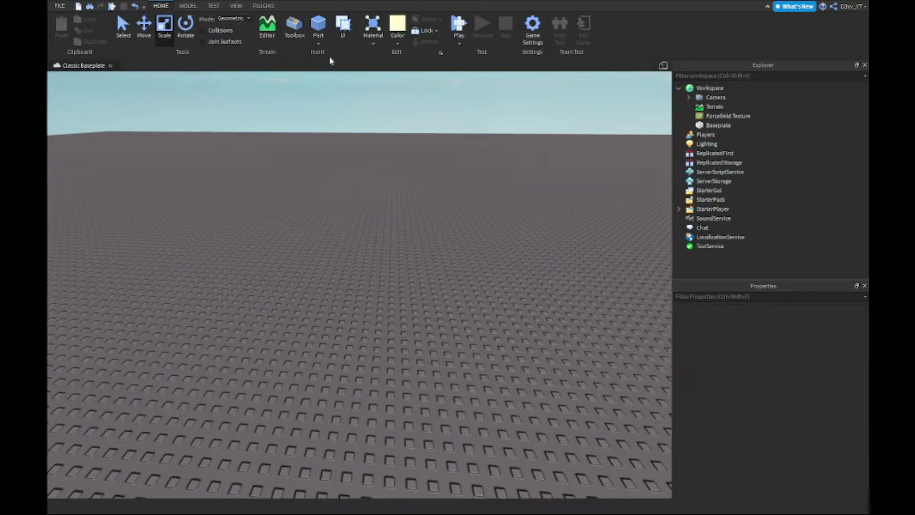
- Insert a new block part, rotated a quarter turn, and stretch it taller
left_click(322, 31)
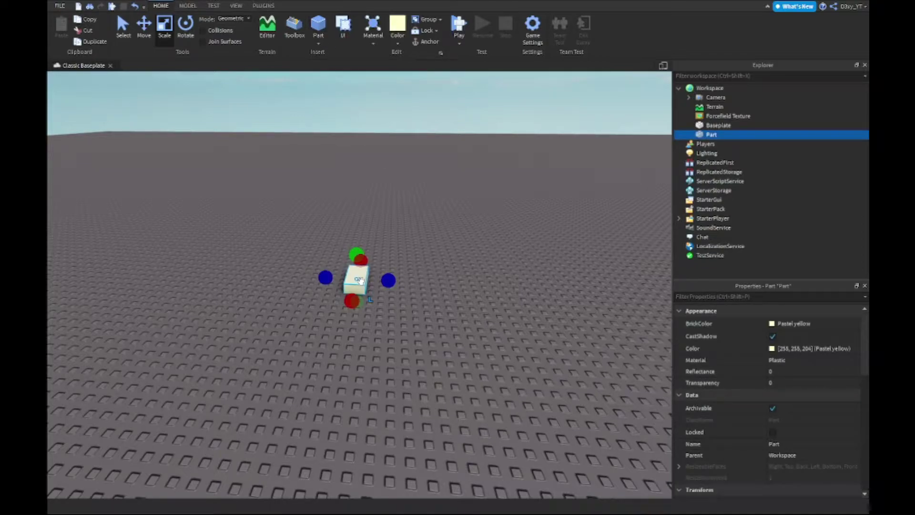
key("ctrl+r")
left_click_drag(400, 294, 420, 288)
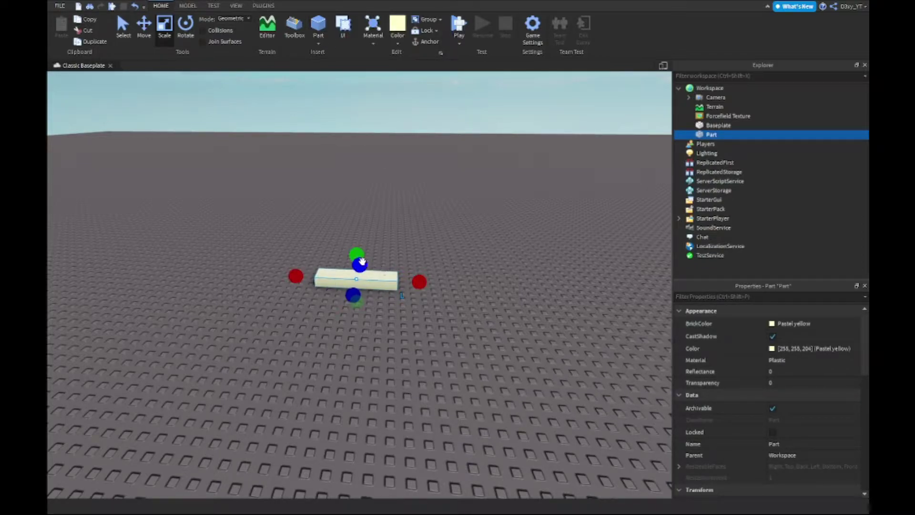
left_click_drag(357, 255, 355, 213)
scroll(356, 215, "up", 3)
right_click_drag(357, 217, 357, 216)
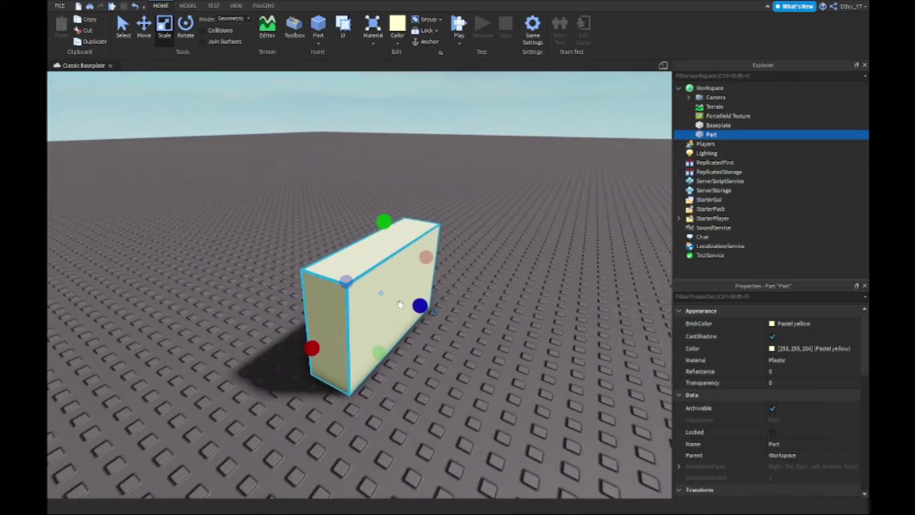
- Resize the part's depth, width and height with the Scale tool until it forms a roughly cube-shaped box
left_click_drag(343, 285, 275, 259)
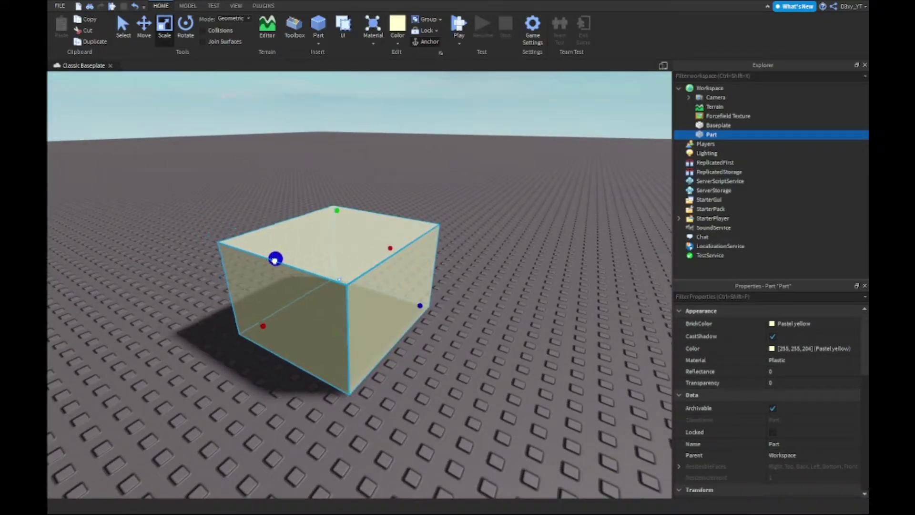
right_click_drag(286, 259, 287, 265)
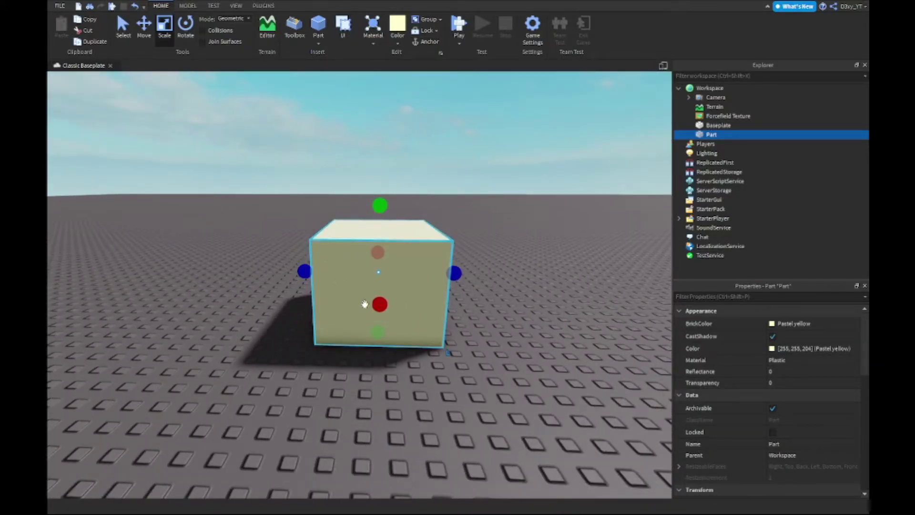
right_click_drag(378, 296, 430, 294)
left_click_drag(430, 294, 406, 293)
left_click_drag(333, 333, 334, 320)
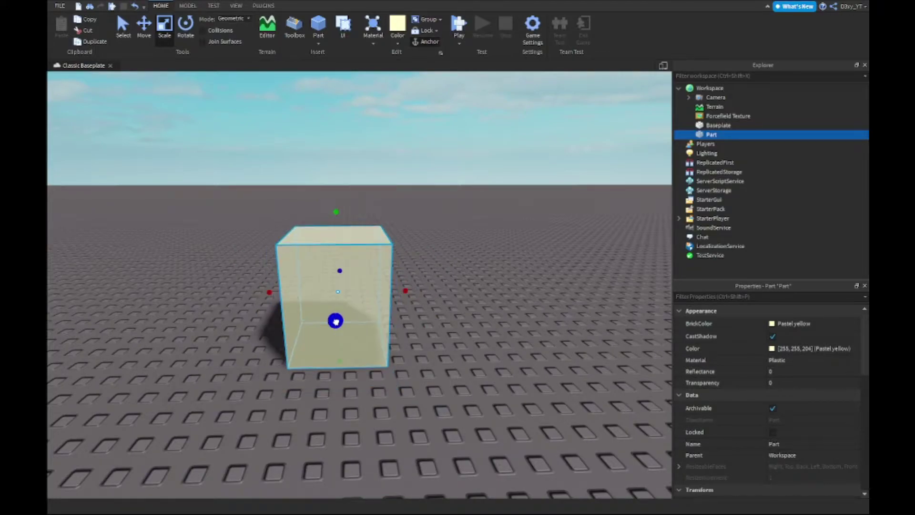
left_click_drag(336, 211, 337, 239, "ctrl")
left_click(464, 238)
scroll(463, 239, "up", 3)
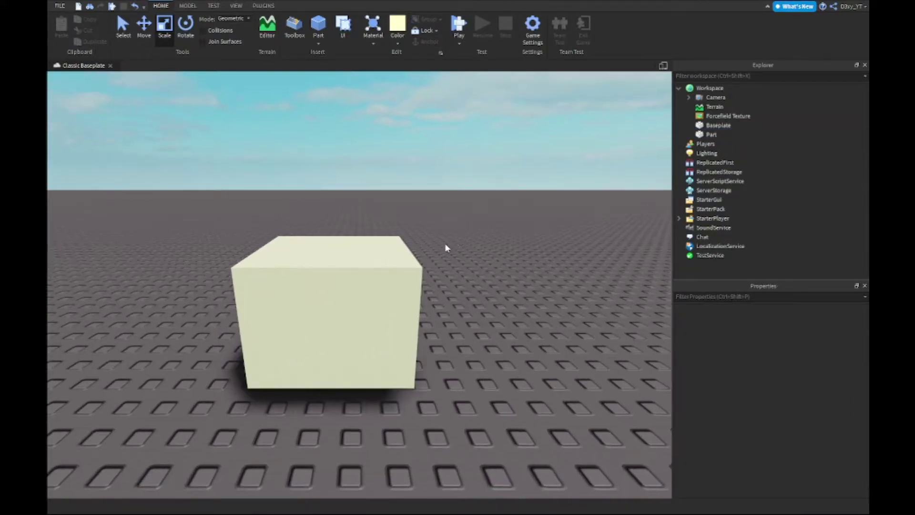
scroll(445, 247, "down", 4)
left_click(328, 328)
left_click(433, 306)
scroll(433, 307, "down", 3)
scroll(374, 255, "up", 3)
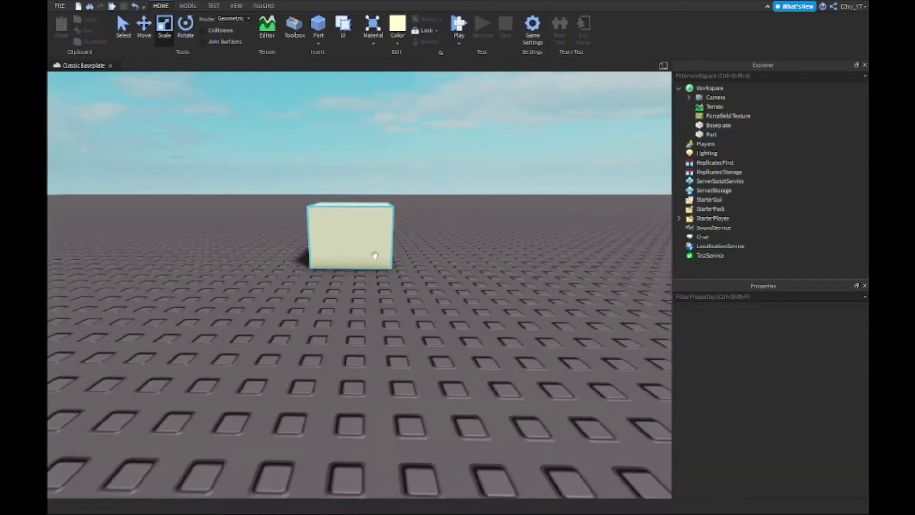
- Set the box part's material to ForceField
left_click(361, 235)
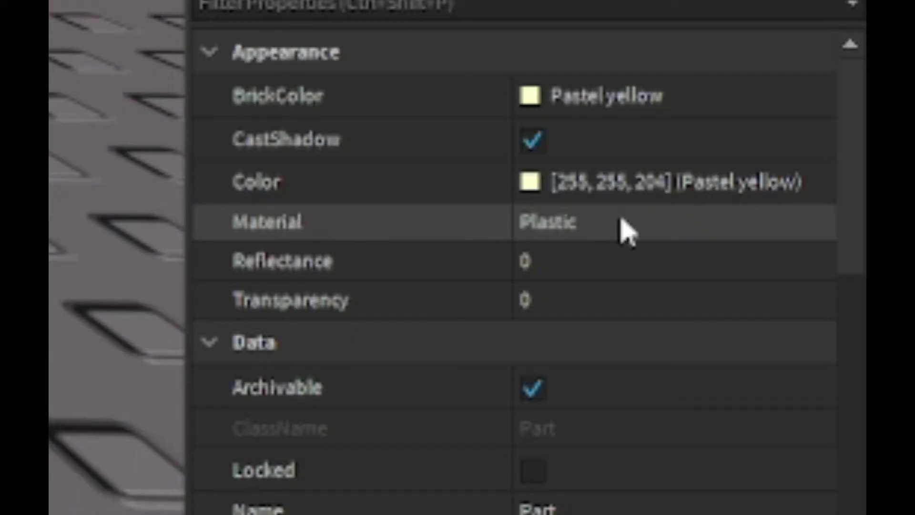
left_click(823, 360)
left_click(857, 363)
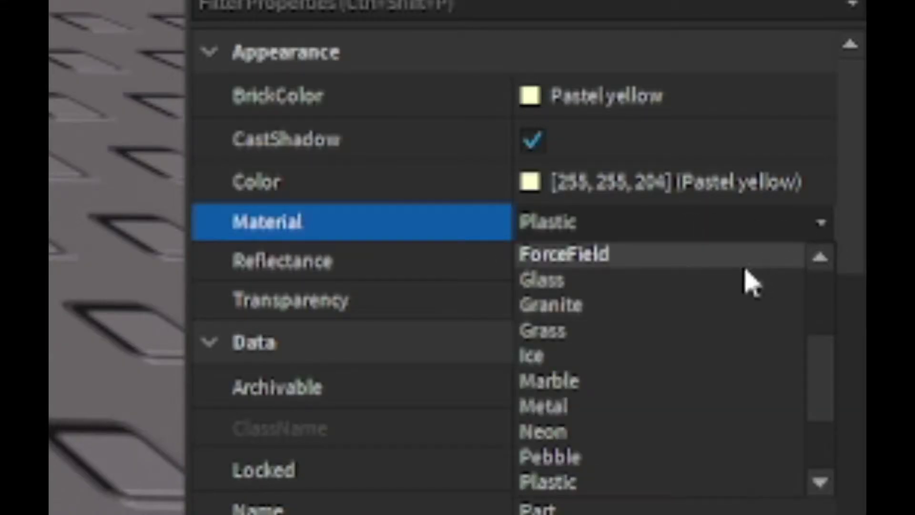
left_click(690, 259)
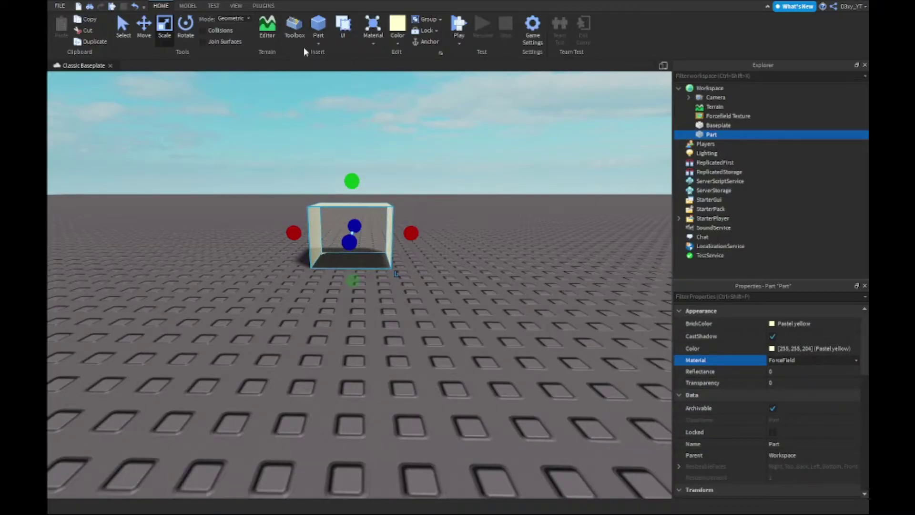
left_click(380, 46)
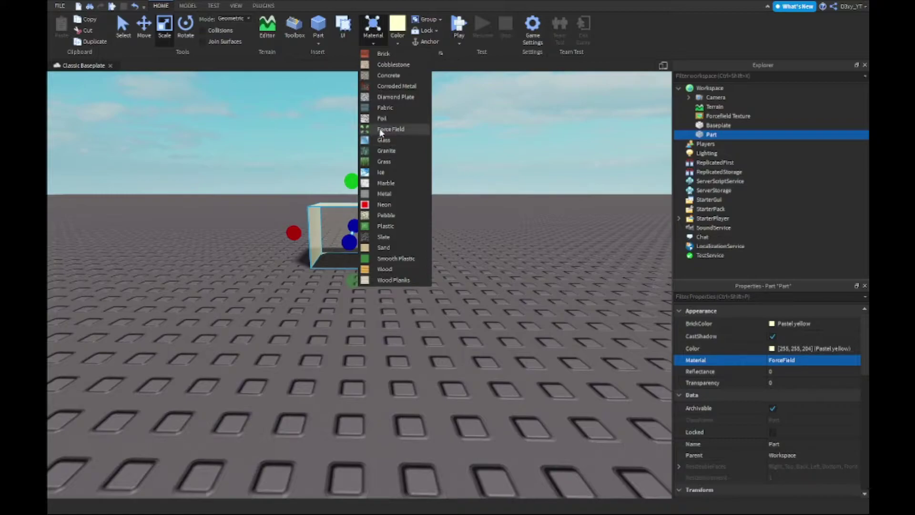
left_click(392, 130)
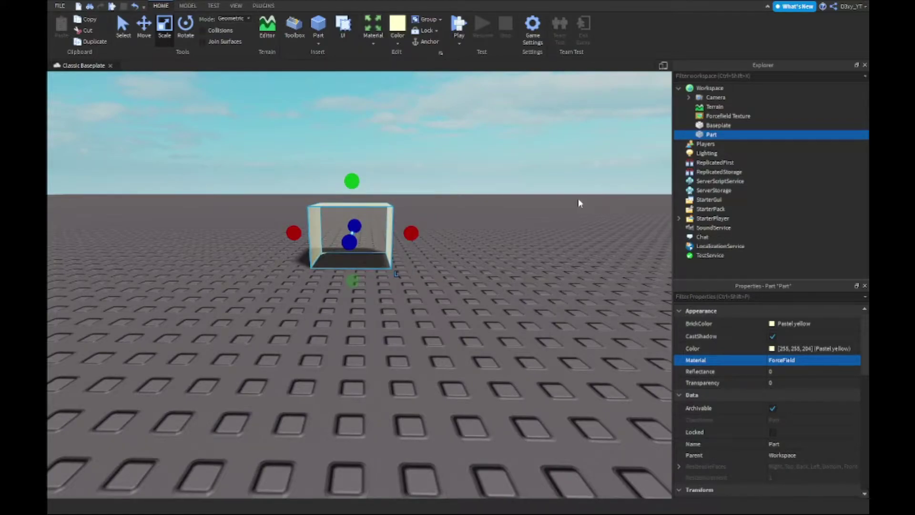
- Move the ForceField box straight up so it floats above the baseplate
right_click_drag(578, 203, 578, 202)
key("w")
key("s")
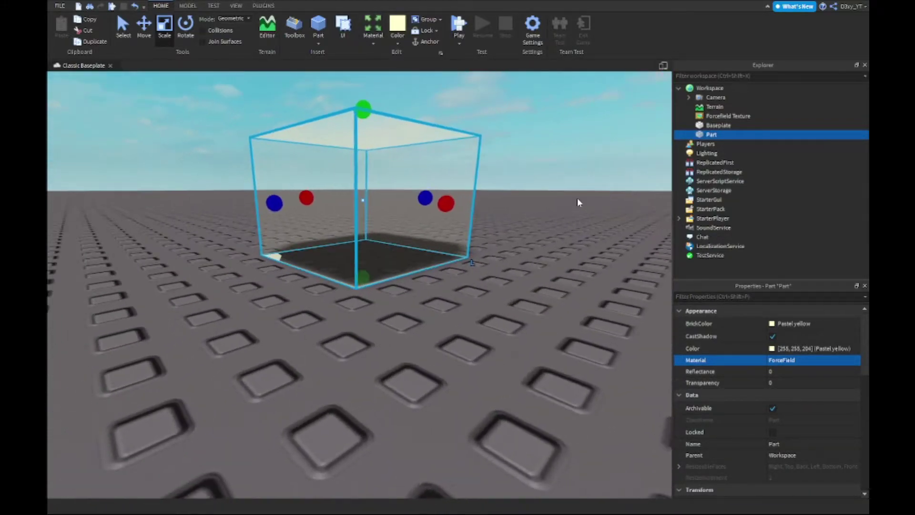
right_click_drag(419, 265, 442, 257)
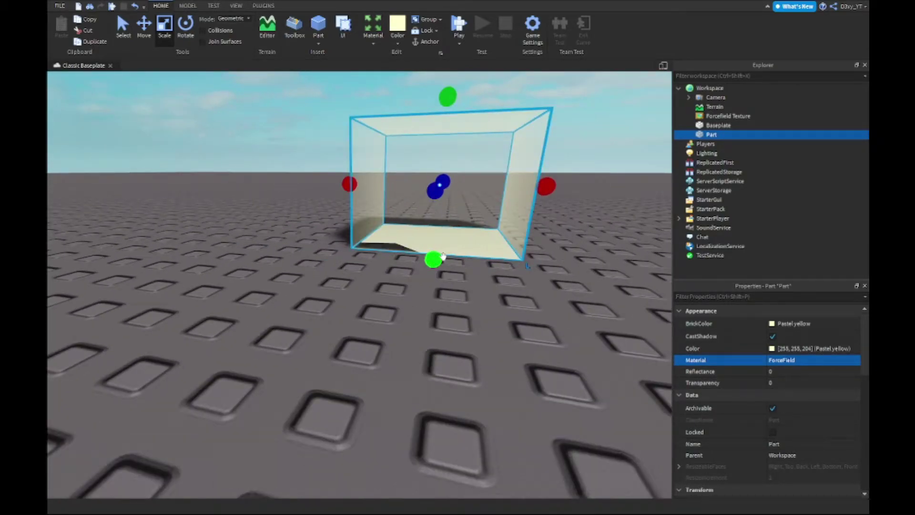
key("ctrl+2")
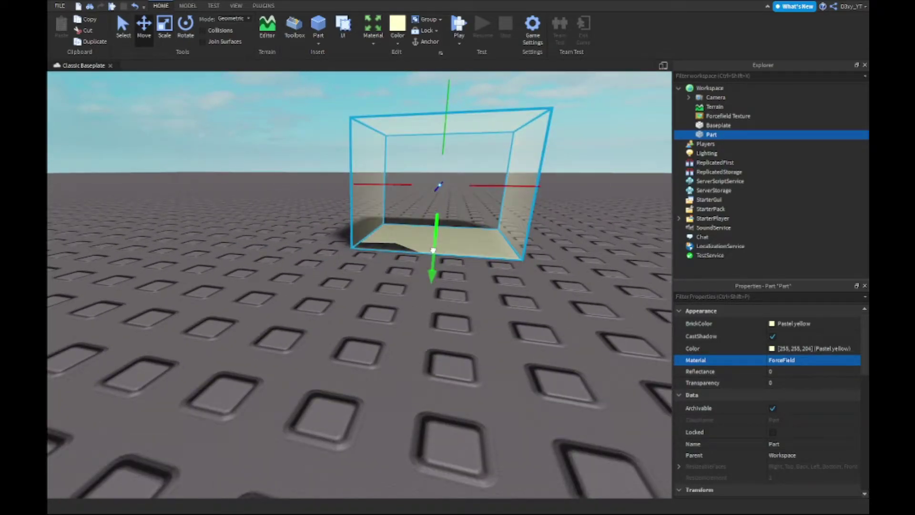
left_click_drag(433, 250, 436, 205)
left_click(530, 249)
- Examine the floating ForceField box from several angles and distances
key("e")
key("w")
right_click_drag(529, 249, 524, 262)
key("s")
key("a")
key("e")
key("q")
key("d")
key("s")
left_click(209, 175)
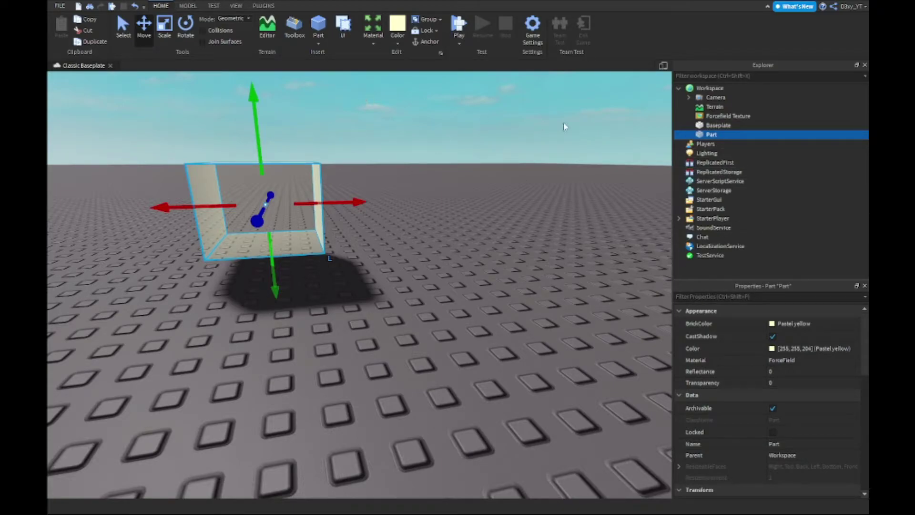
- Examine the Forcefield Texture decal's properties and look into the Toolbox's Models category
left_click(704, 116)
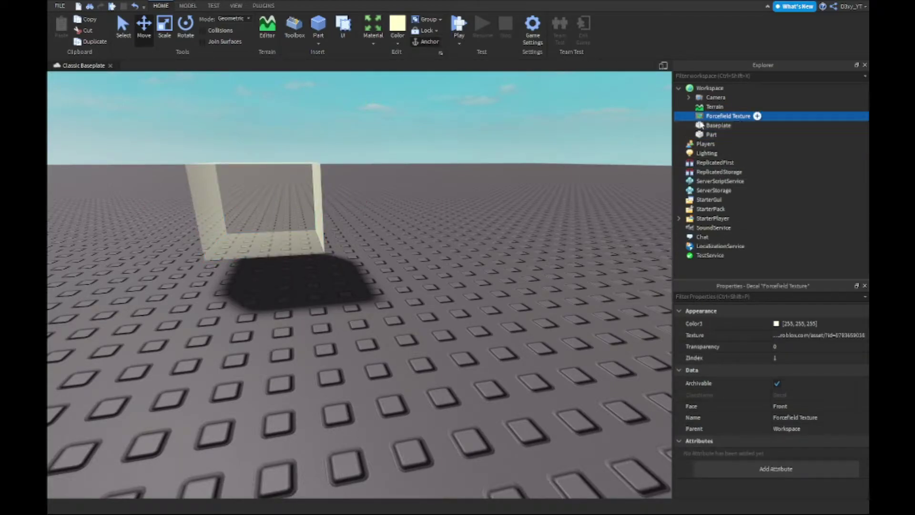
left_click(289, 31)
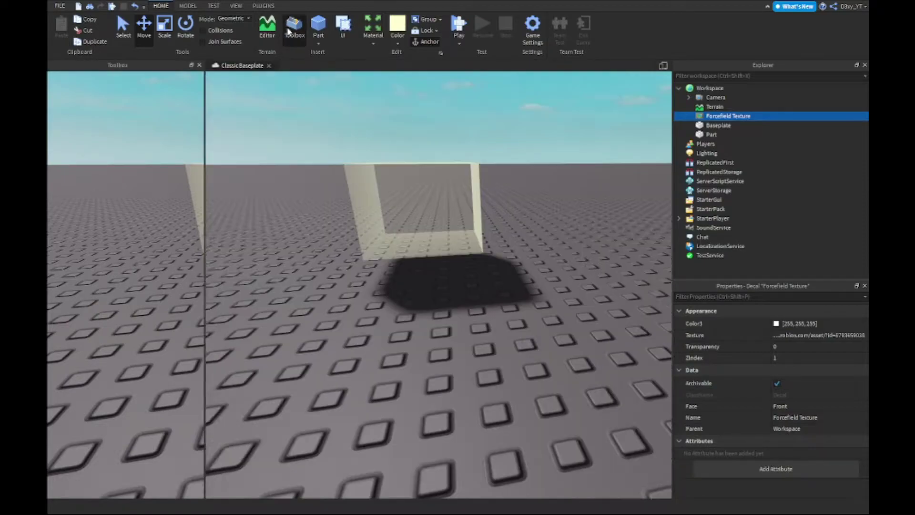
right_click_drag(334, 162, 334, 162)
left_click(66, 79)
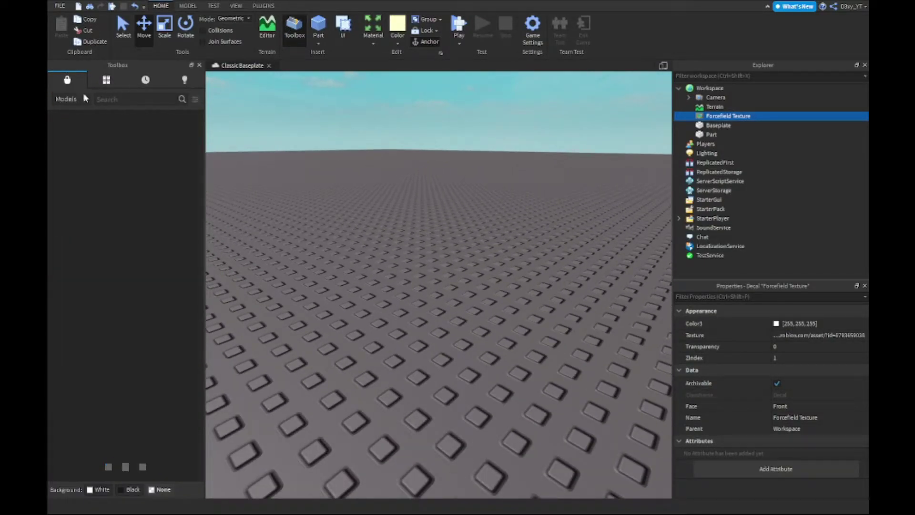
left_click(199, 66)
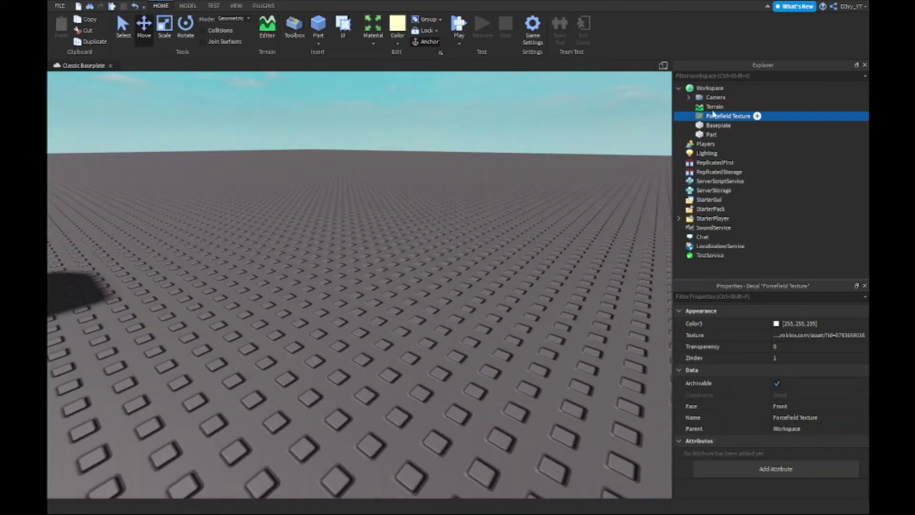
- Insert a second part with the Smooth Plastic material and stretch it into a tall block
left_click(312, 27)
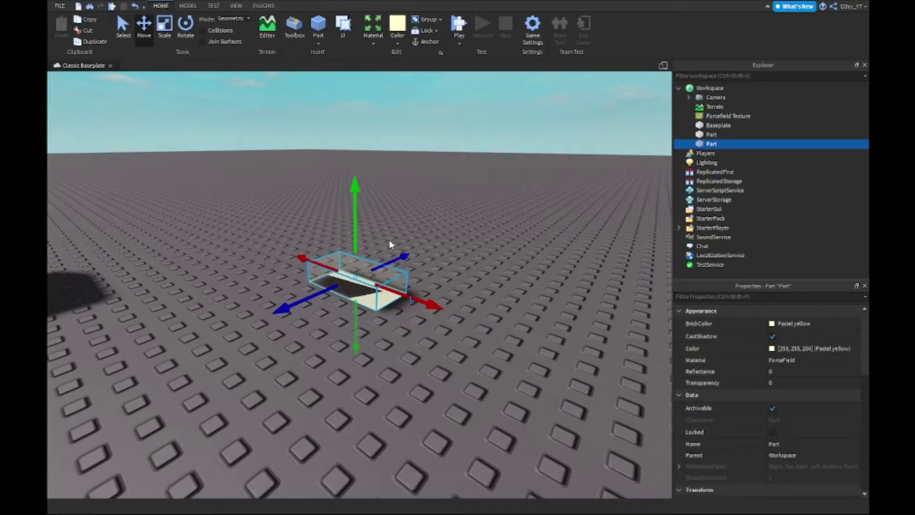
left_click(374, 42)
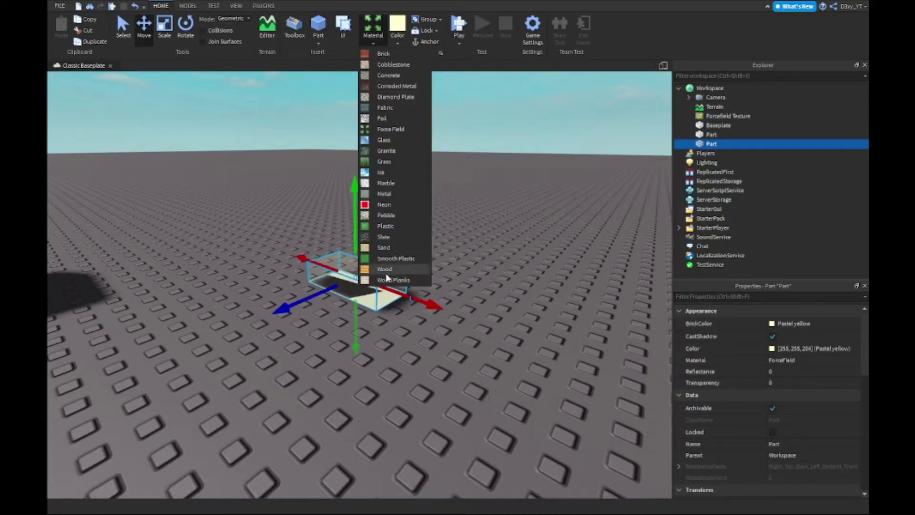
left_click(386, 259)
mouse_move(395, 260)
right_mouse_down()
mouse_move(412, 264)
mouse_move(388, 253)
right_mouse_up()
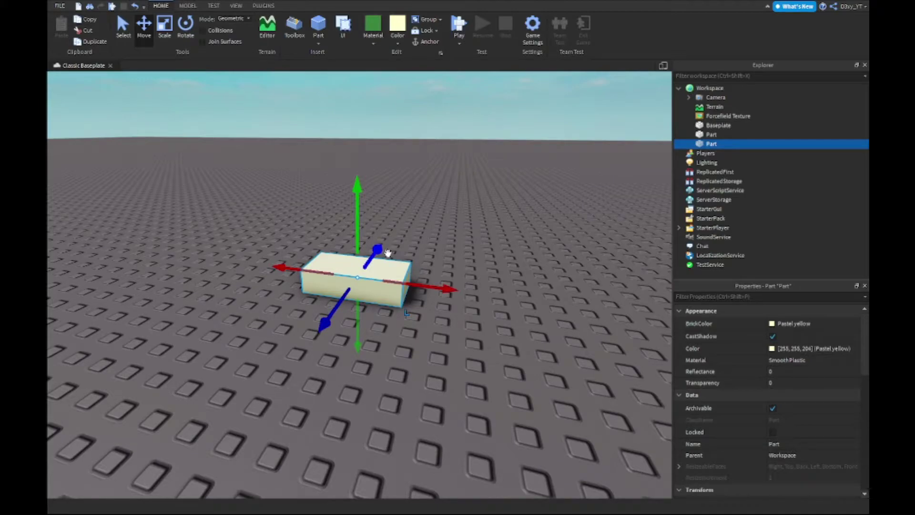
key("ctrl+3")
left_click_drag(352, 246, 355, 130)
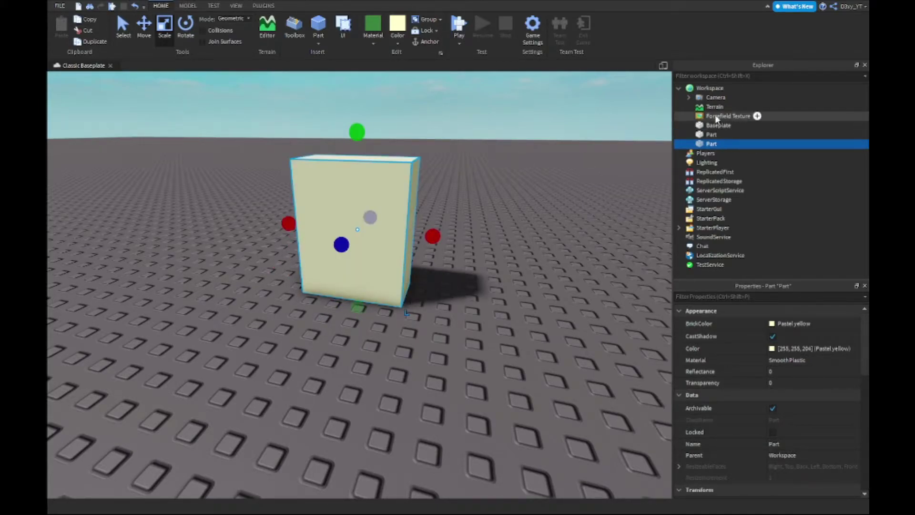
- Parent the Forcefield Texture decal to the tall Smooth Plastic part and view the face it covers
left_click_drag(756, 116, 718, 149)
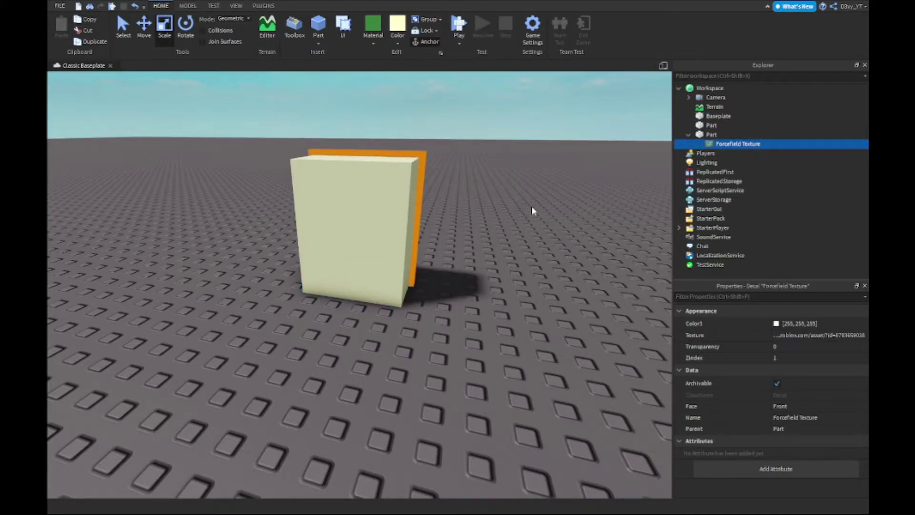
right_click_drag(533, 208, 537, 207)
left_click(580, 216)
key("d")
key("w")
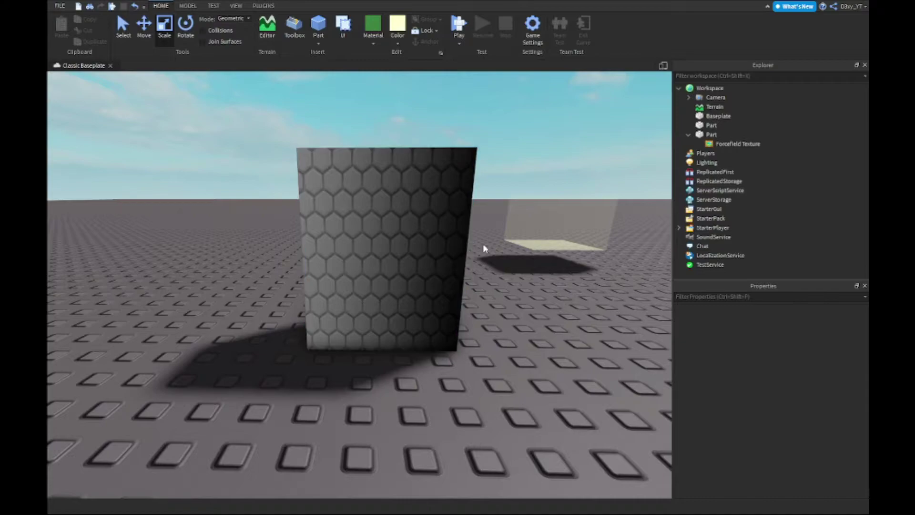
left_click(429, 229)
mouse_move(698, 141)
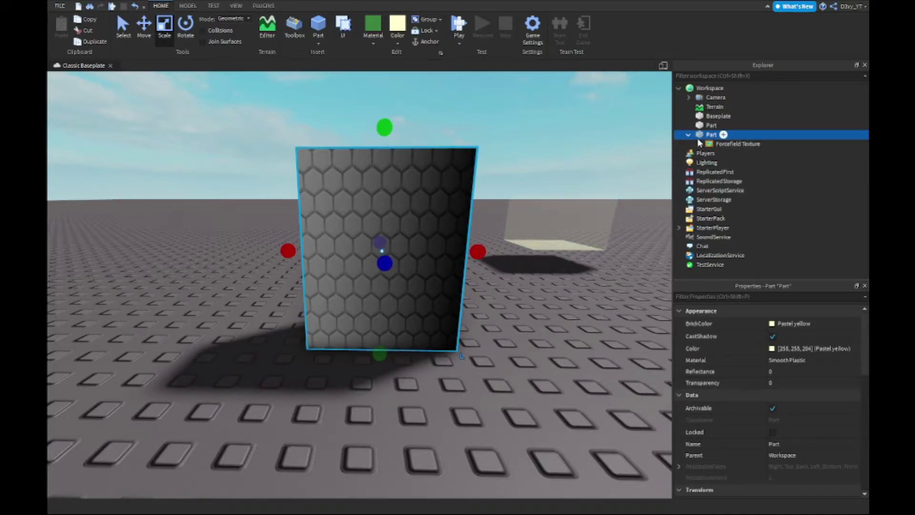
key("Delete")
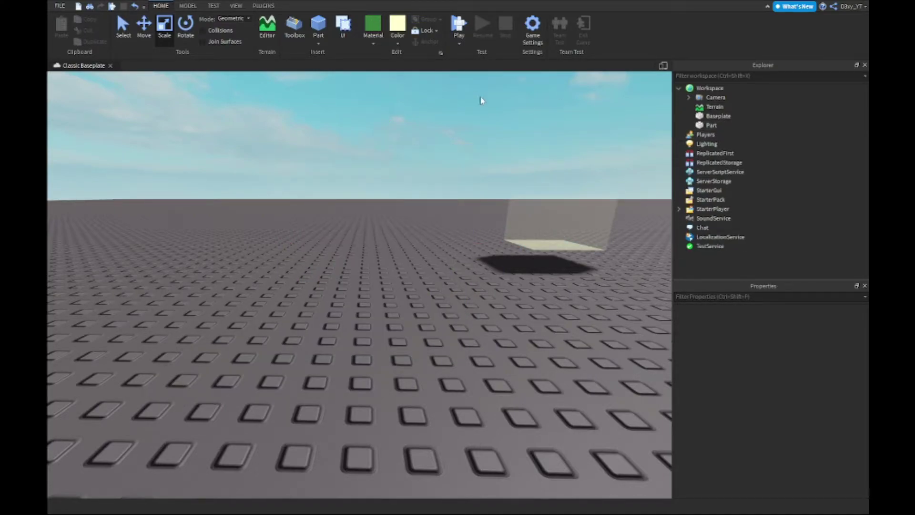
key("ctrl+z")
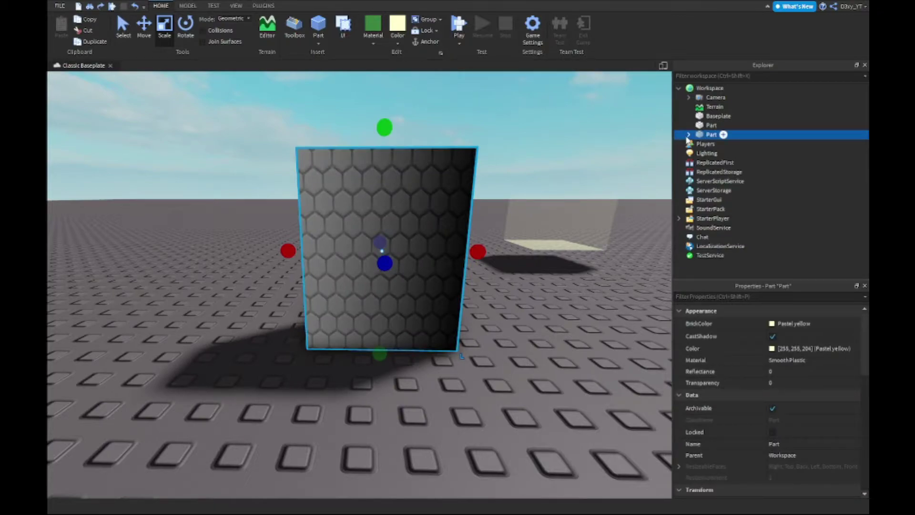
- Delete the tall Smooth Plastic part together with its Forcefield Texture decal
left_click(687, 135)
left_click(724, 143)
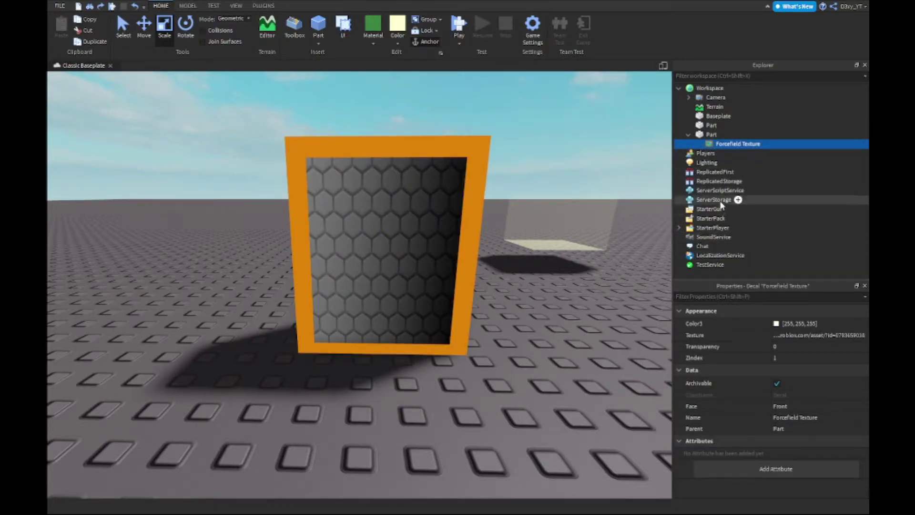
right_click(721, 146)
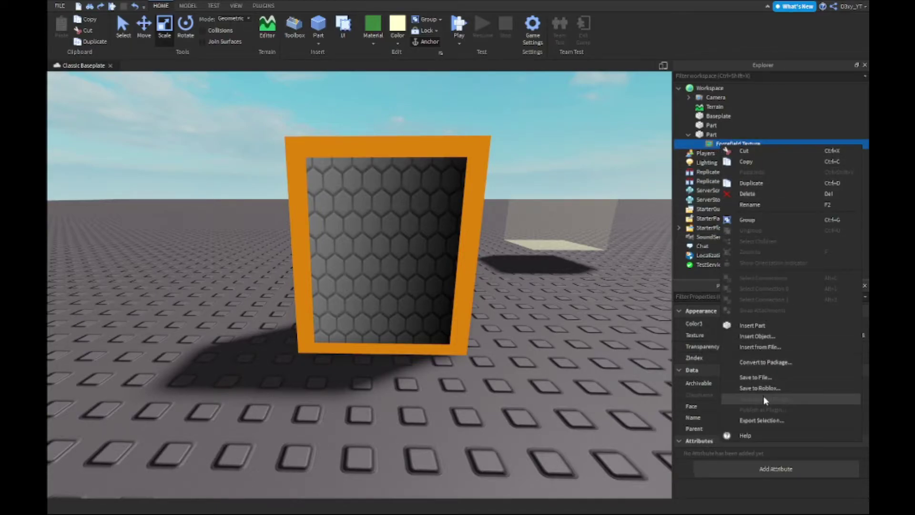
left_click(453, 354)
left_click(418, 255)
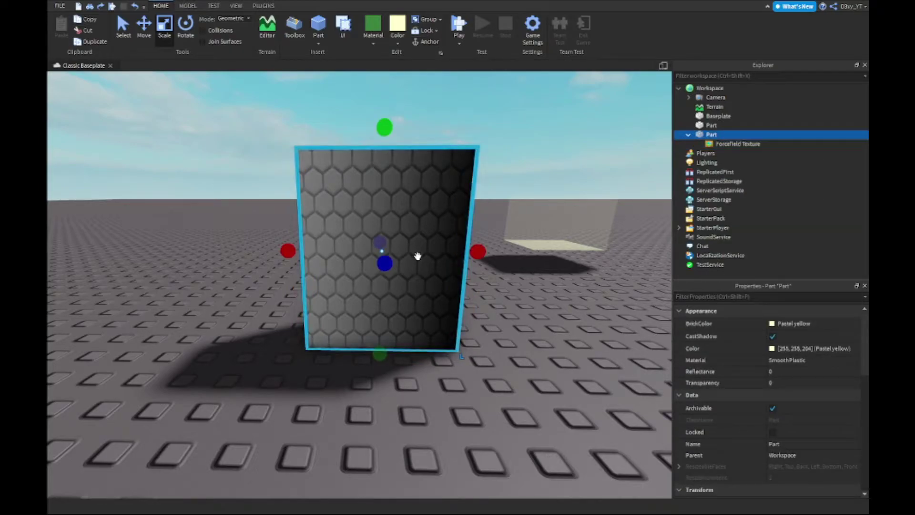
key("Delete")
- Copy the asset ID of the grey Forcefield Texture from My Images in the inventory and close the Toolbox
left_click(294, 26)
left_click(106, 80)
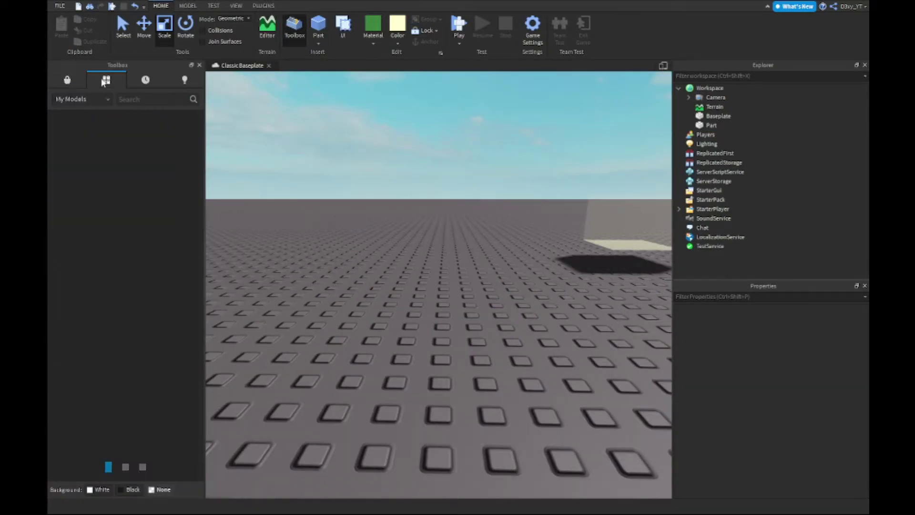
left_click(77, 99)
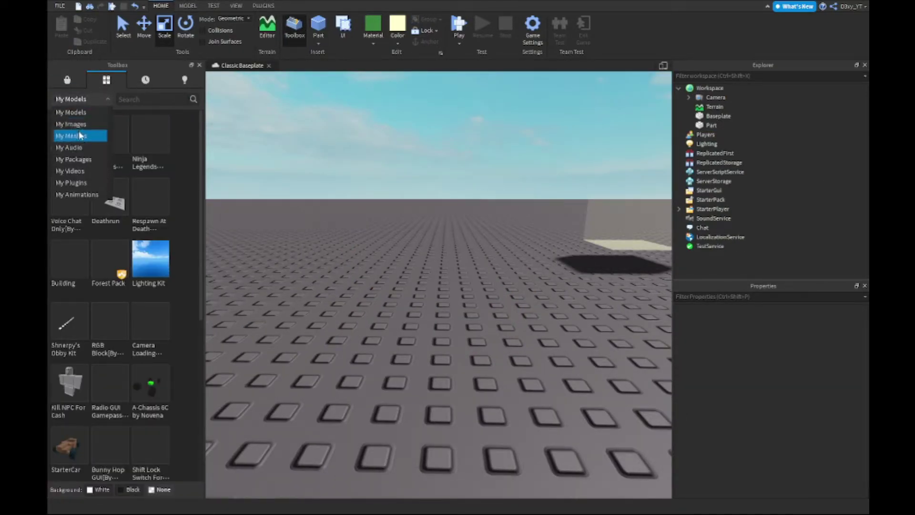
left_click(80, 127)
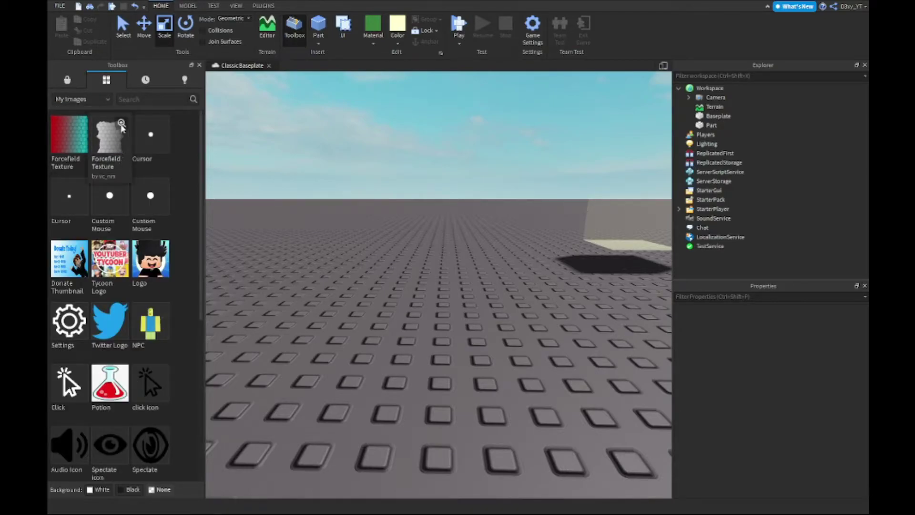
right_click(105, 134)
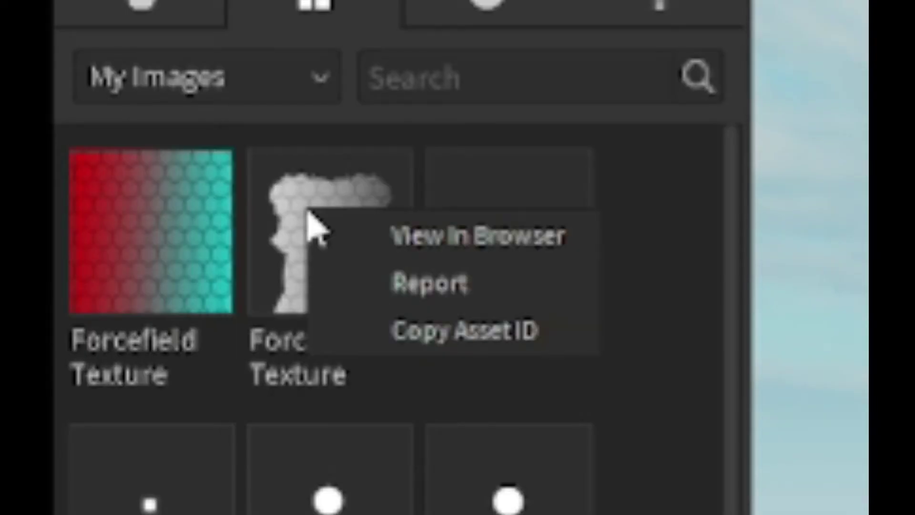
left_click(395, 333)
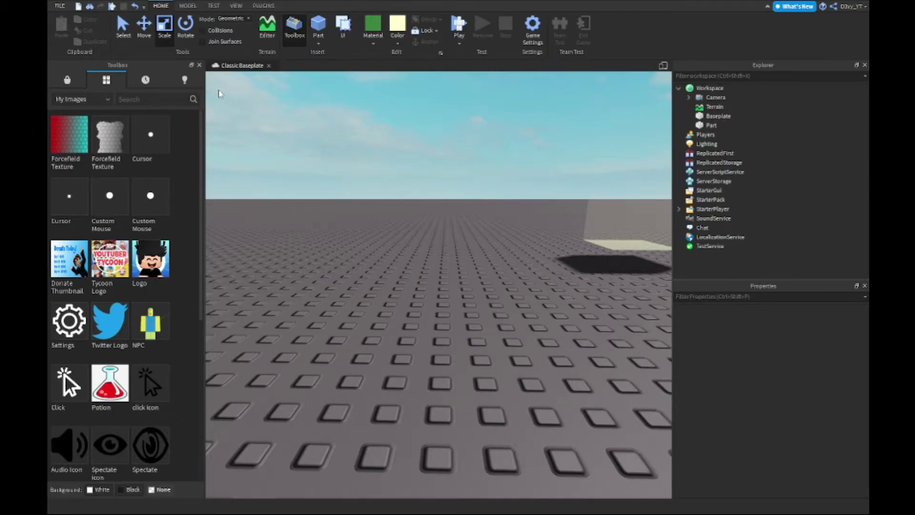
left_click(199, 66)
- Add a SpecialMesh to the floating ForceField part
left_click(537, 226)
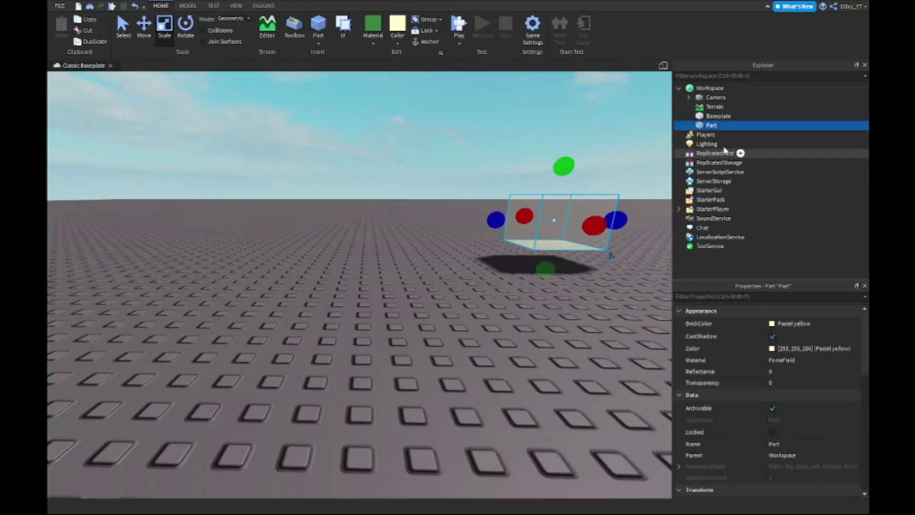
left_click(722, 126)
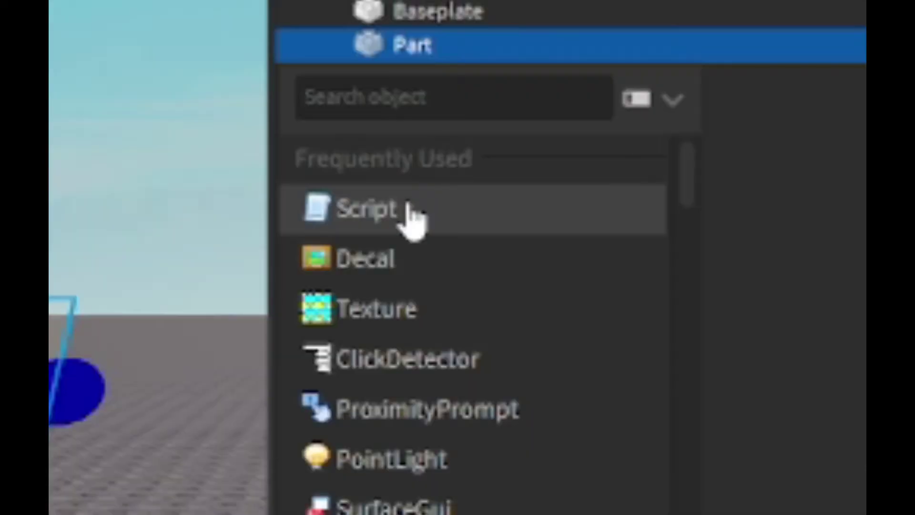
type("spce")
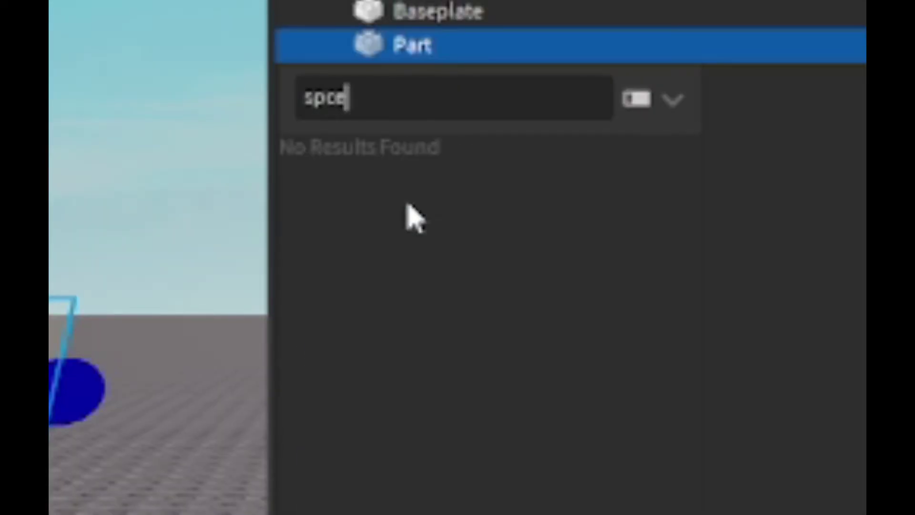
key("BackSpace")
key("BackSpace")
type("ec")
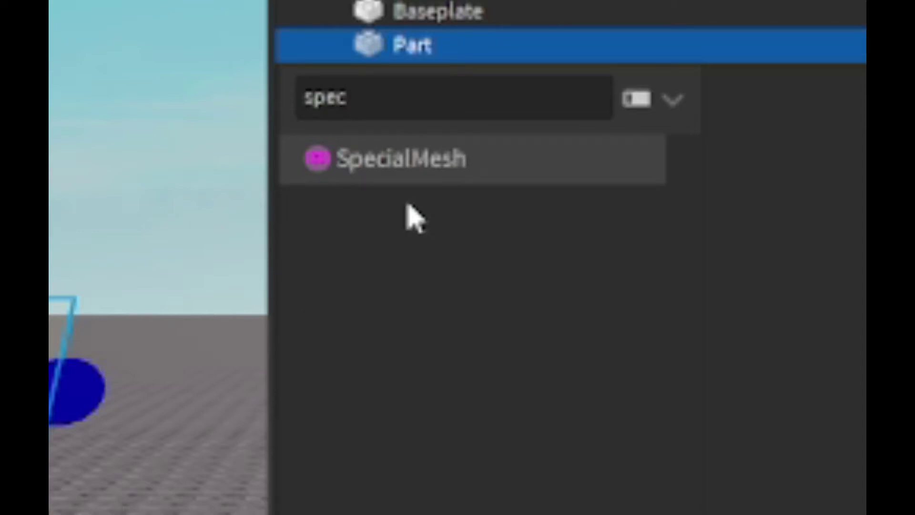
left_click(374, 172)
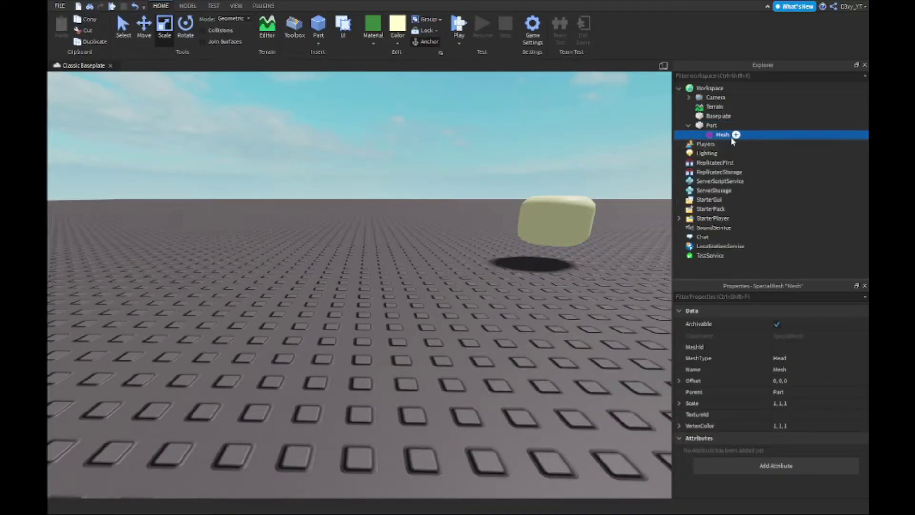
- Set the SpecialMesh's TextureId to the copied Forcefield Texture asset ID
key("w")
right_click_drag(592, 206, 594, 211)
key("d")
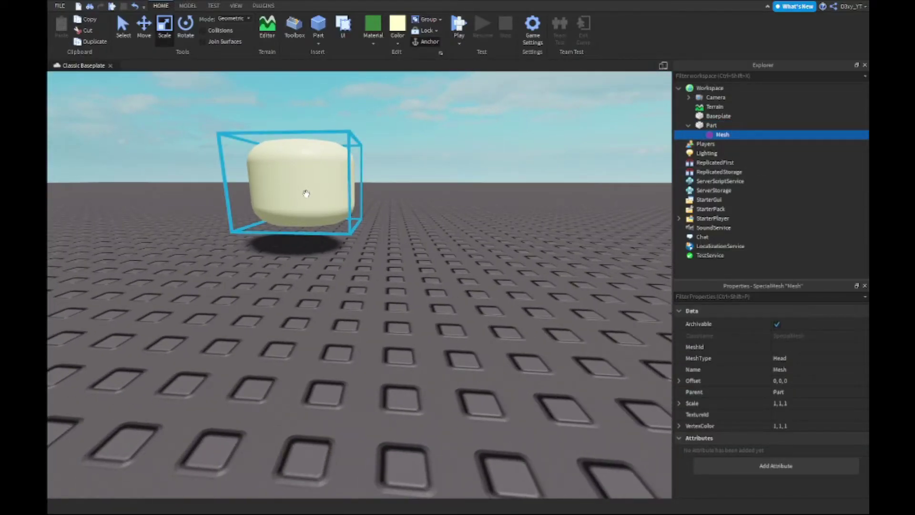
mouse_move(720, 139)
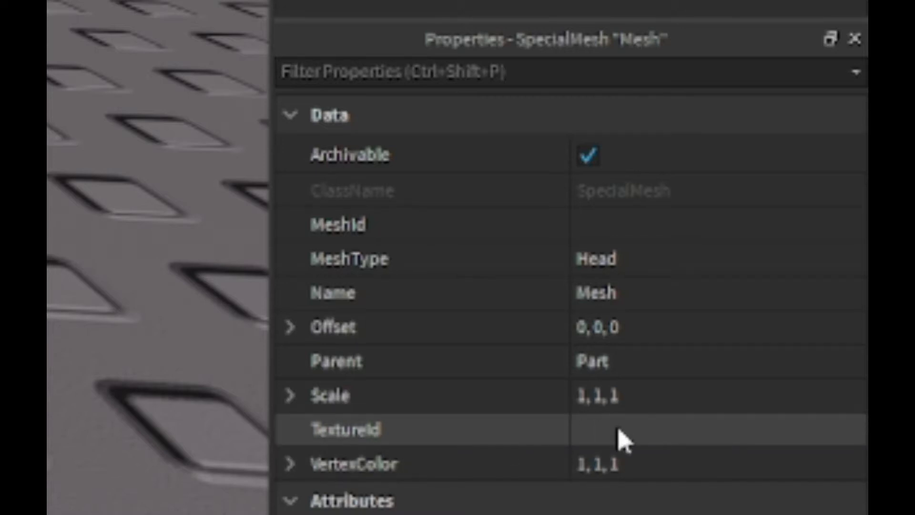
left_click(609, 429)
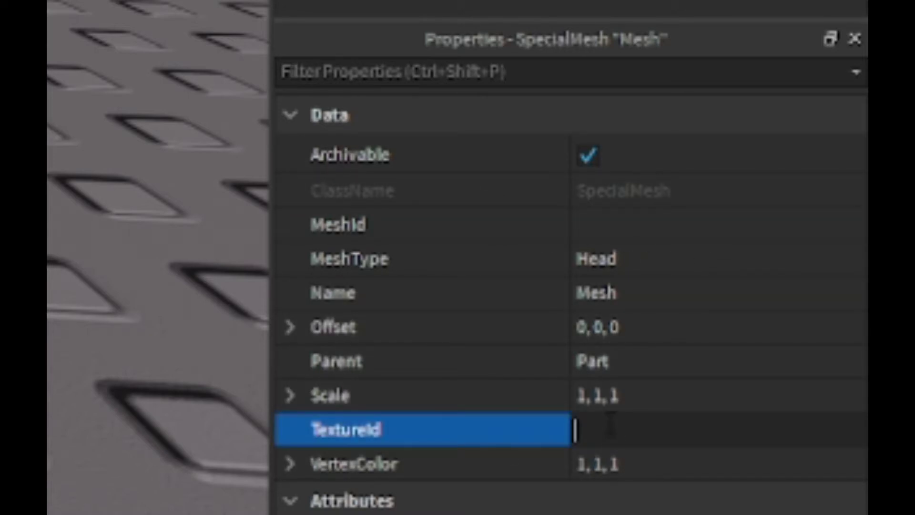
key("ctrl+v")
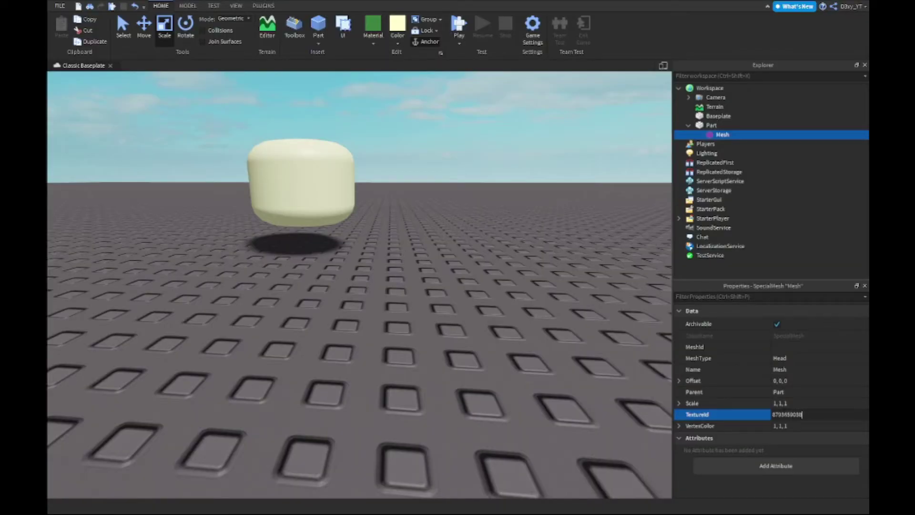
key("Return")
- Examine the hexagon-textured force field box from several angles and distances
right_click_drag(470, 267, 469, 267)
scroll(469, 267, "down", 3)
scroll(513, 270, "up", 2)
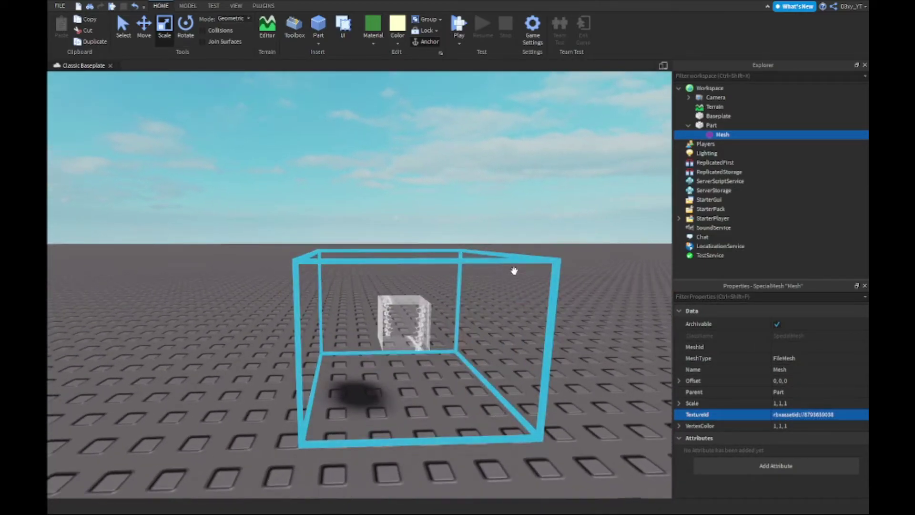
left_click(576, 218)
key("w")
key("d")
right_click_drag(576, 217, 574, 216)
key("q")
key("e")
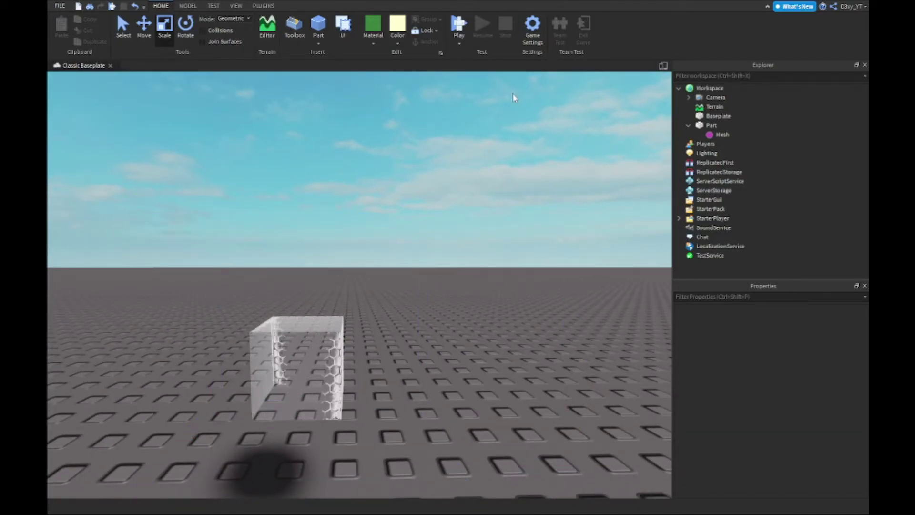
left_click(688, 125)
right_click_drag(578, 151, 526, 153)
key("e")
key("s")
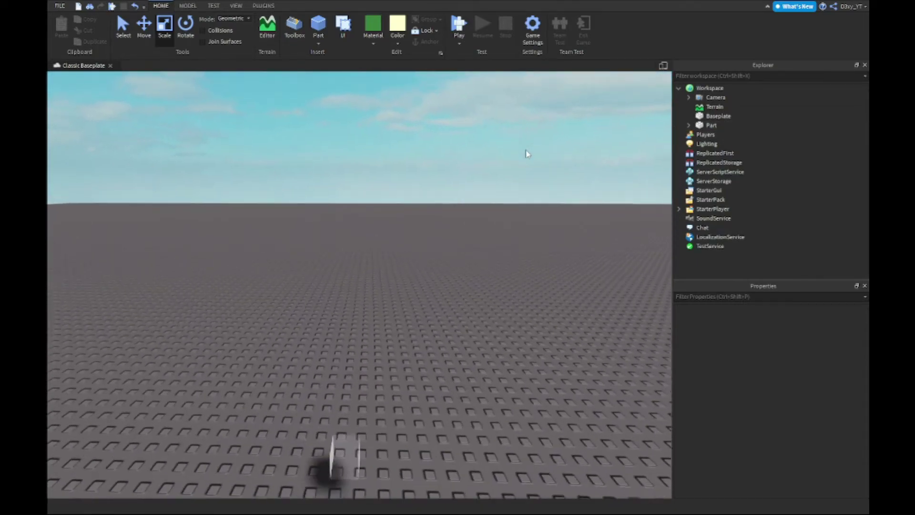
key("q")
- Set the Scale of the ForceField part's SpecialMesh to 500,500,500
left_click(359, 253)
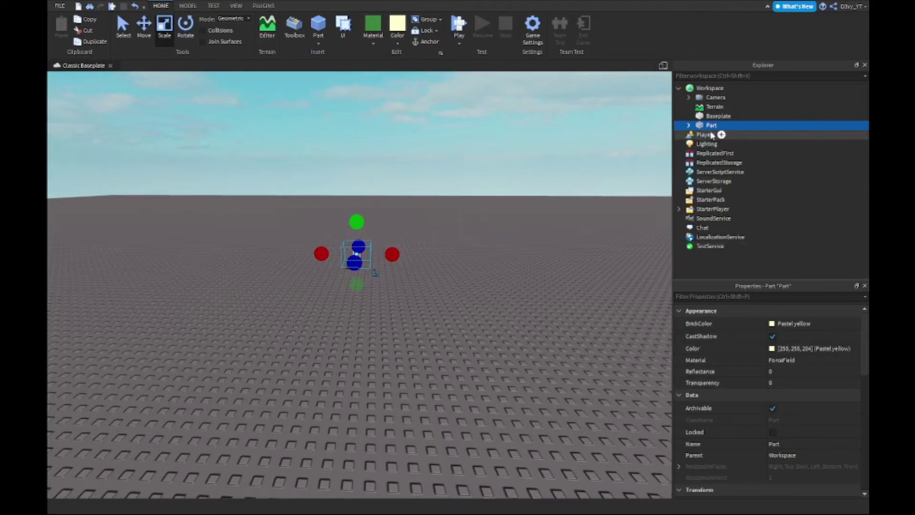
left_click(687, 125)
left_click(700, 135)
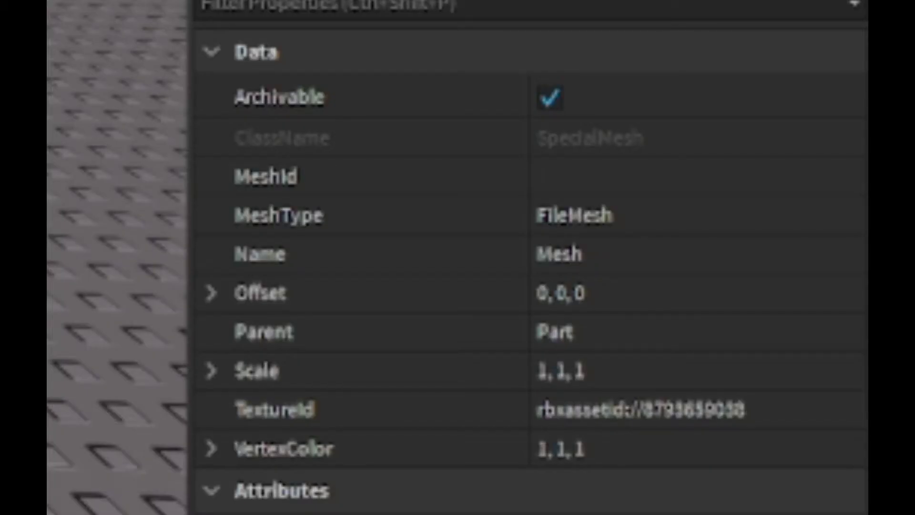
left_click(585, 378)
type("500,500,500")
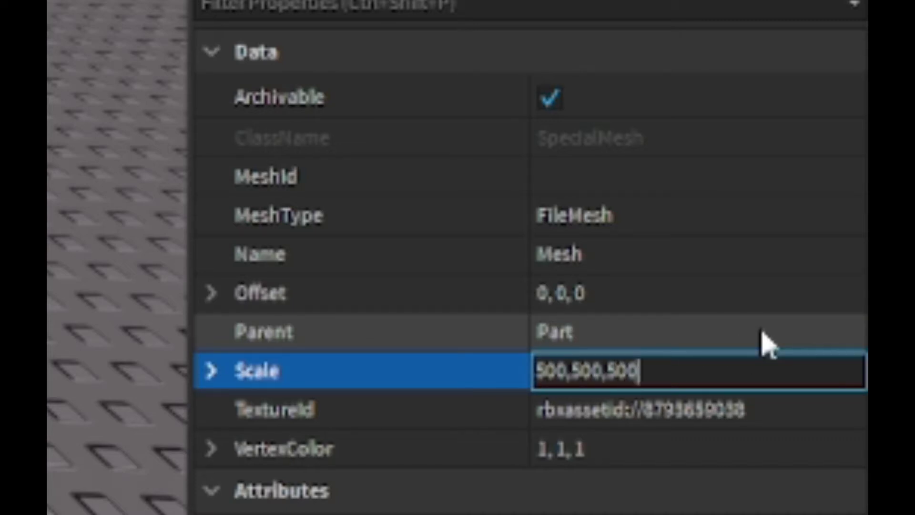
key("Return")
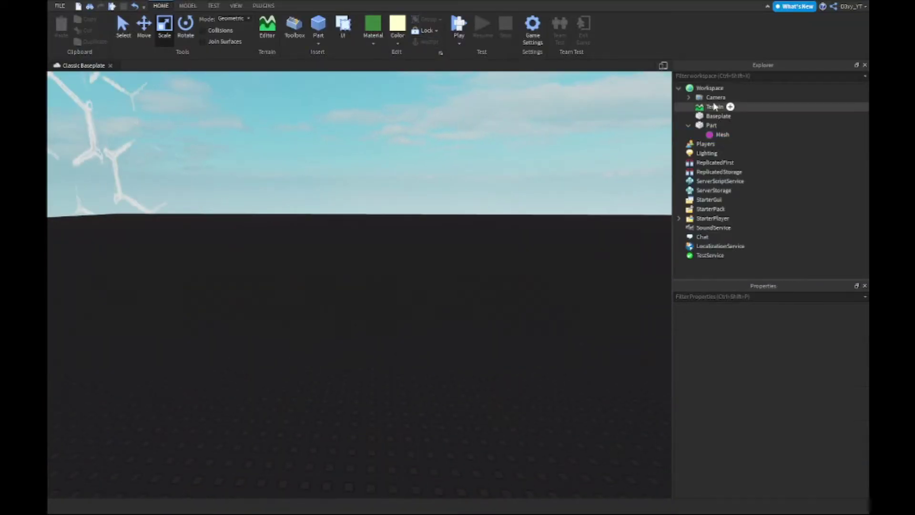
- Turn off CastShadow for the ForceField part and deselect it
left_click(711, 125)
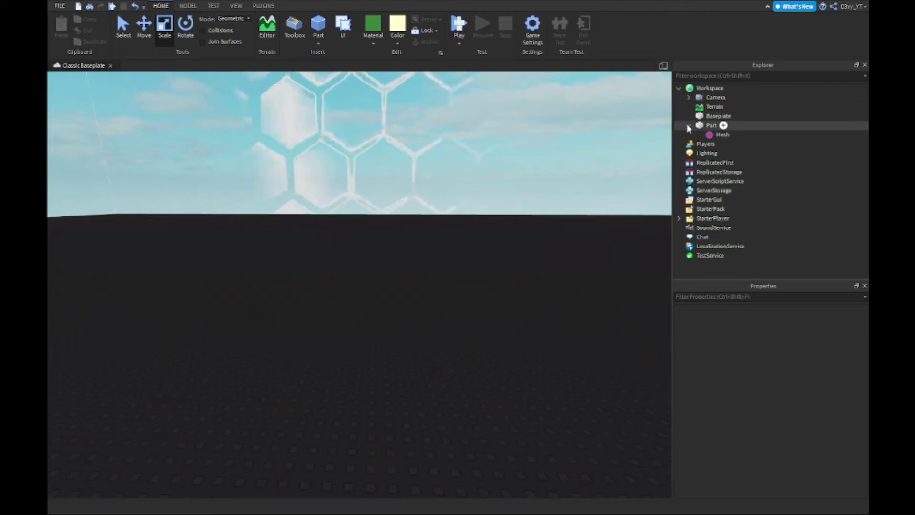
left_click(772, 336)
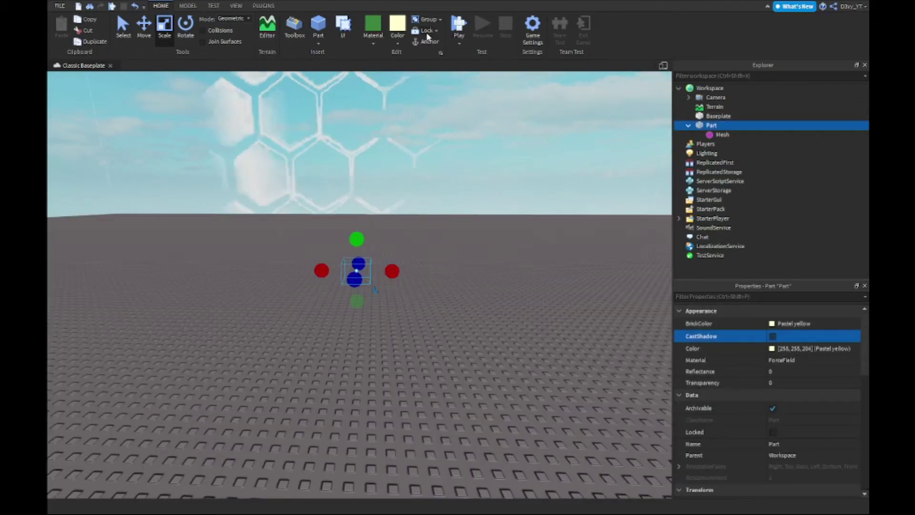
left_click(493, 262)
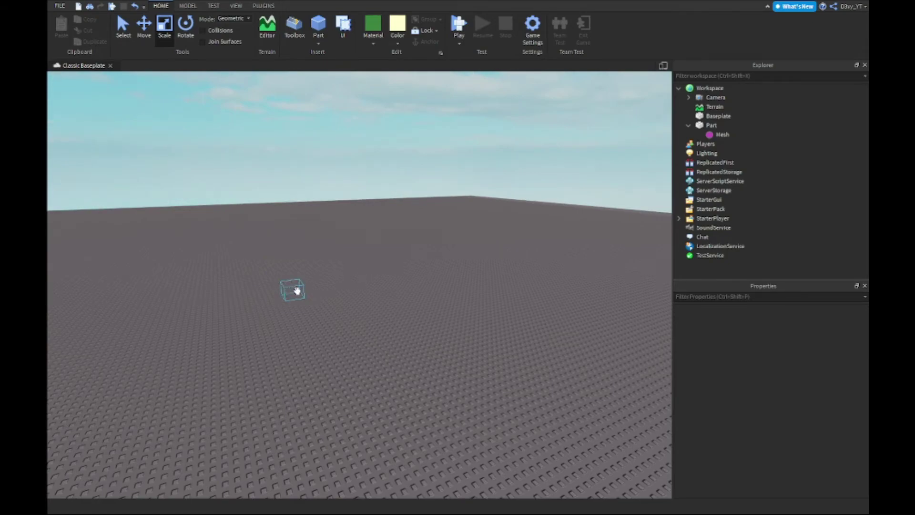
- Check the ForceField part's transform properties and examine the enlarged hexagon force field from inside and around the baseplate
scroll(748, 372, "down", 4)
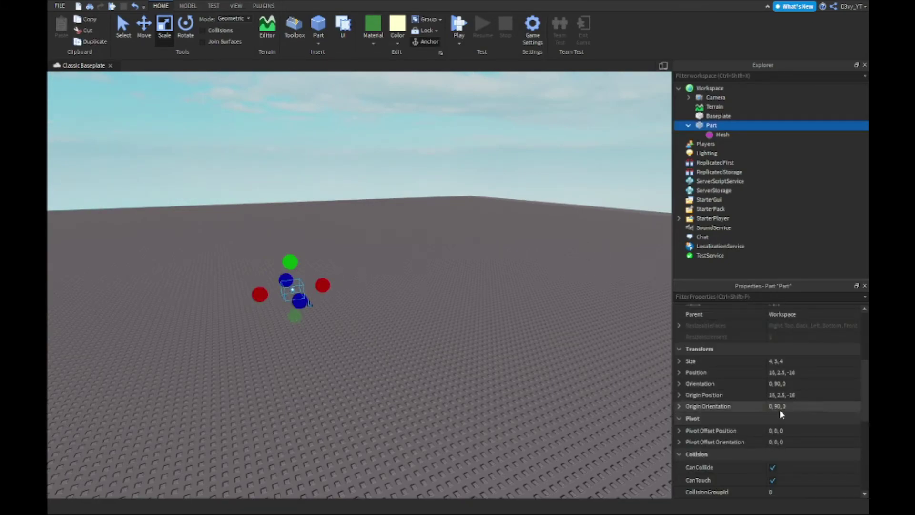
left_click(562, 353)
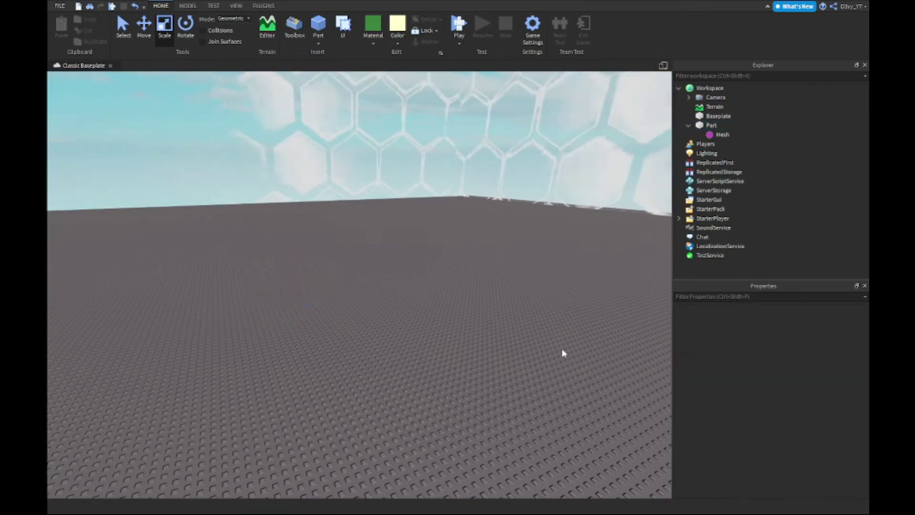
right_click_drag(562, 353, 549, 325)
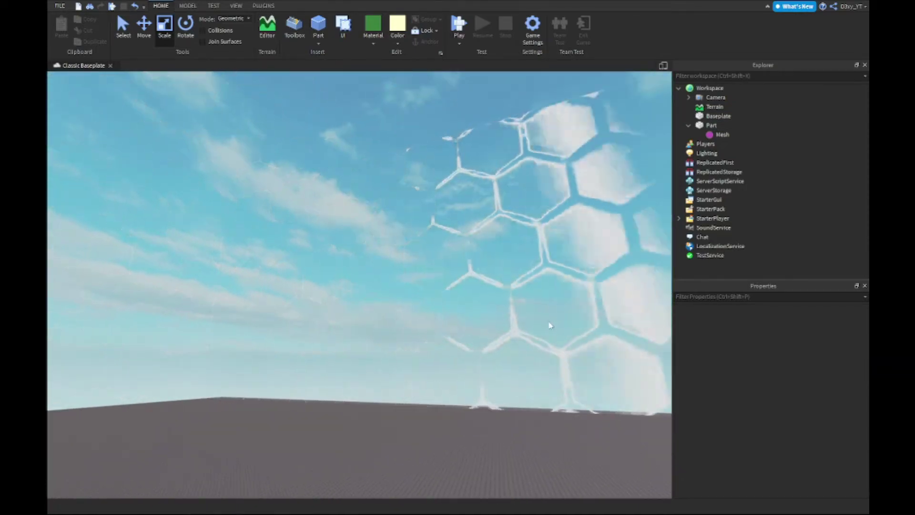
right_click(380, 258)
left_click(304, 425)
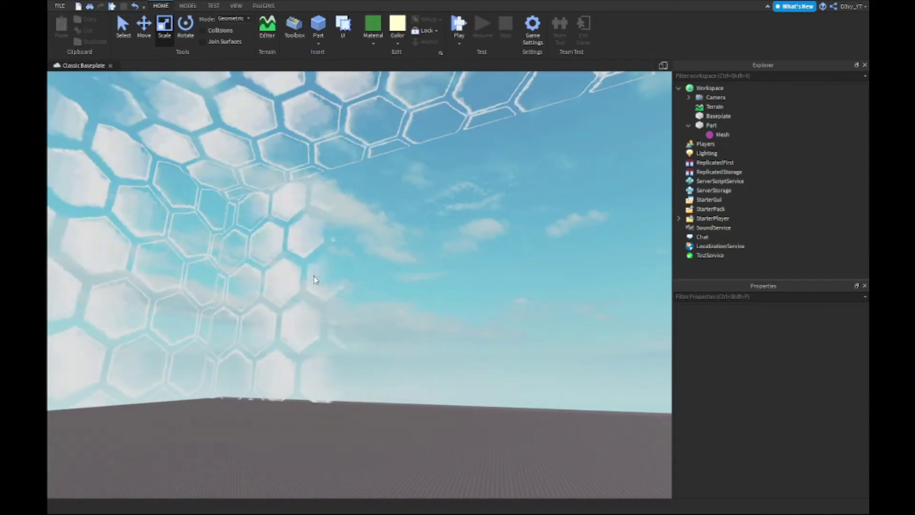
right_click_drag(314, 280, 366, 278)
scroll(366, 279, "up", 5)
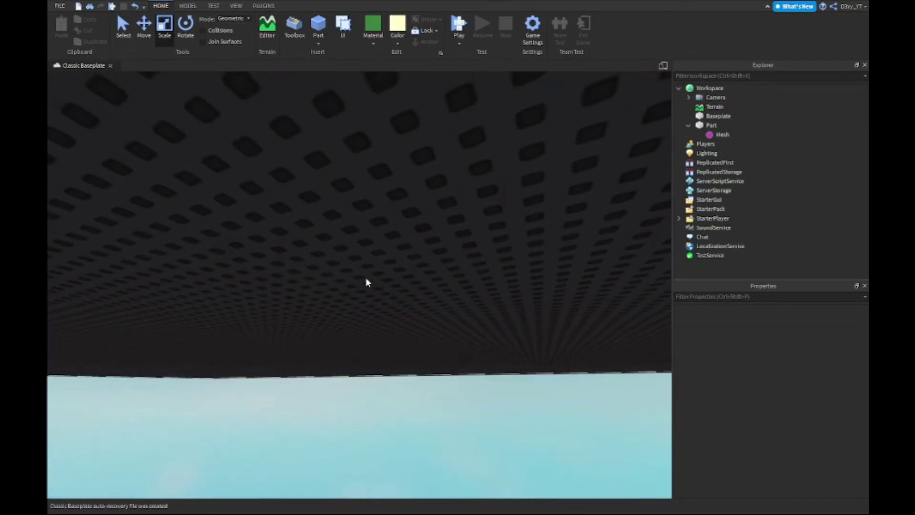
key("q")
key("e")
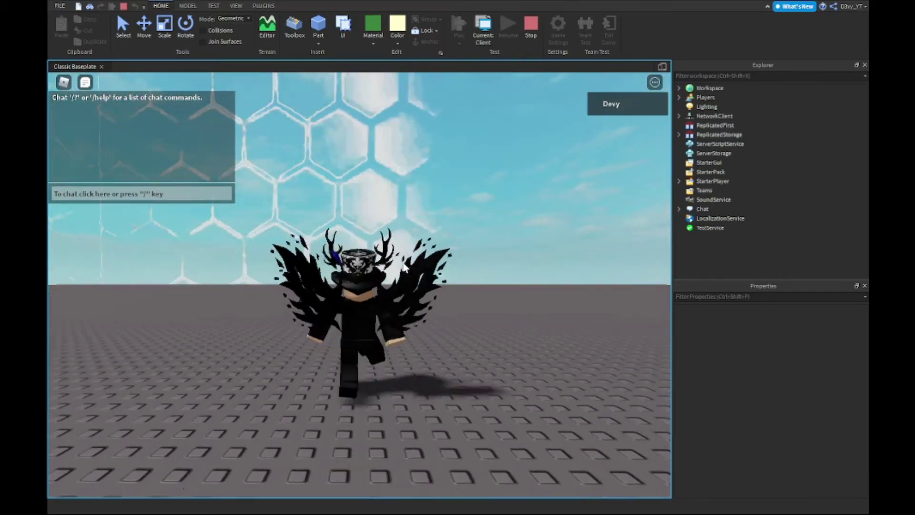
- Run and jump the avatar across the baseplate in the playtest, viewing the hexagon force field from inside up to its edge
scroll(403, 268, "down", 5)
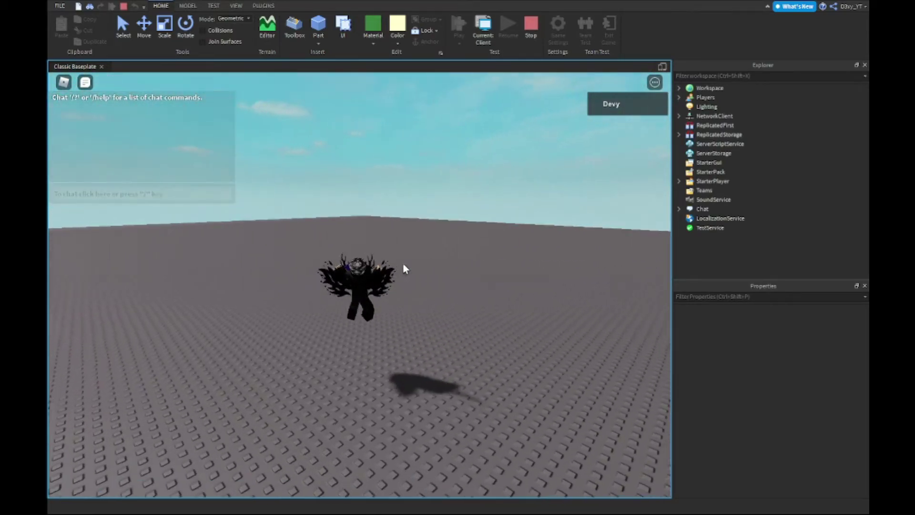
right_click_drag(403, 265, 403, 266)
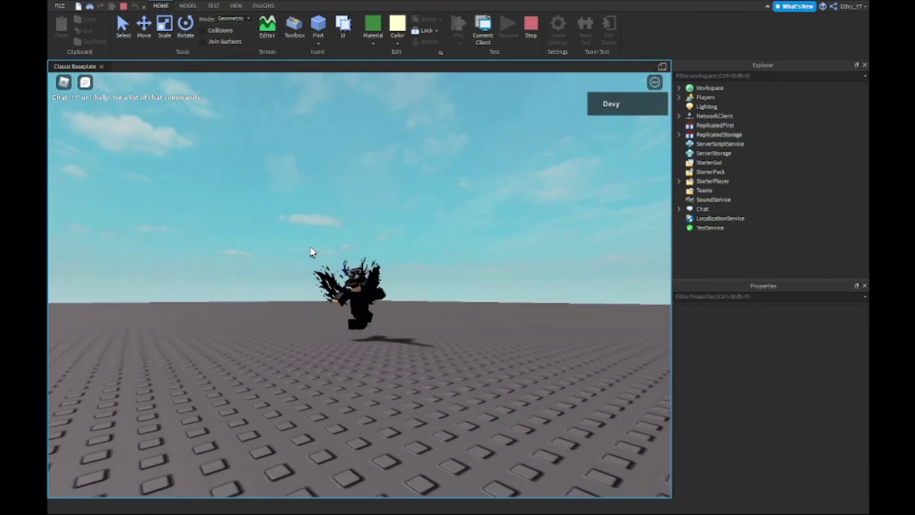
right_click_drag(311, 247, 310, 247)
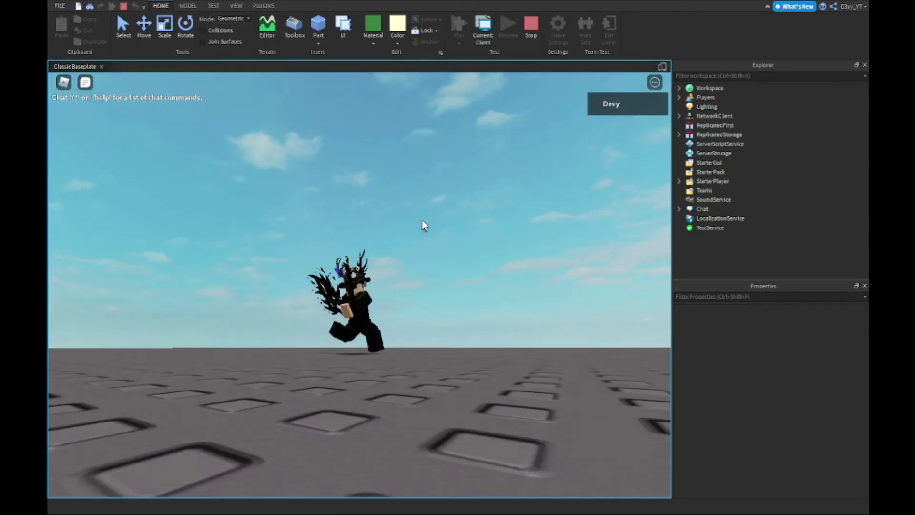
scroll(424, 225, "down", 5)
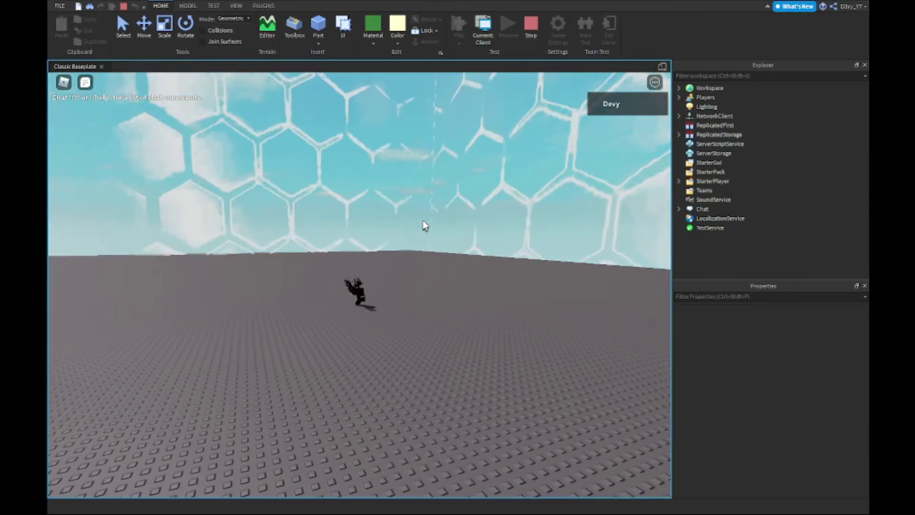
key("space")
right_click_drag(422, 221, 422, 221)
scroll(422, 220, "up", 3)
key("space")
key("space")
key("space")
key("space")
key("space")
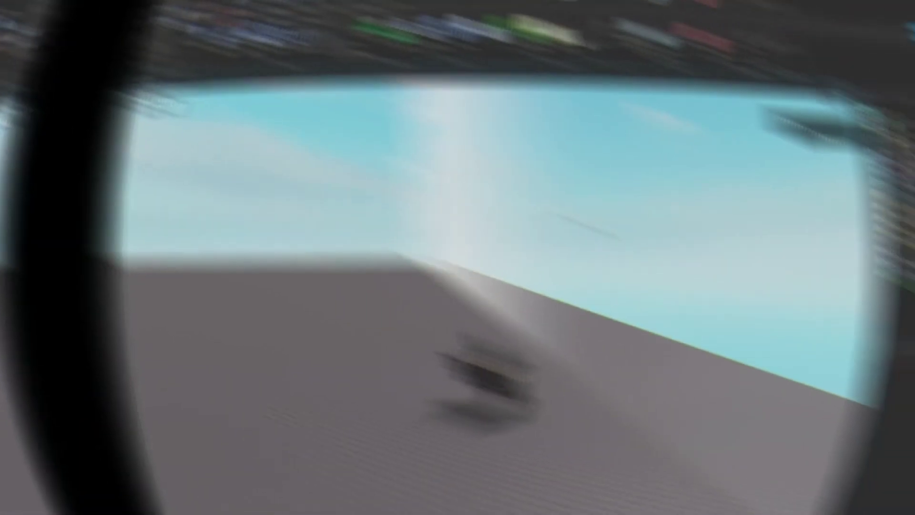
- Walk the avatar back and forth through the force field wall to test its collision and end the playtest
key("d")
key("a")
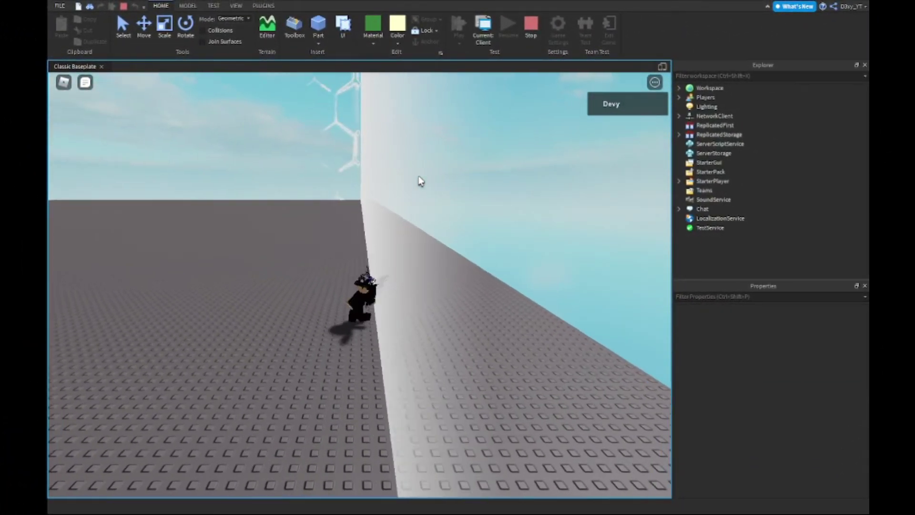
key("d")
key("a")
key("space")
key("d")
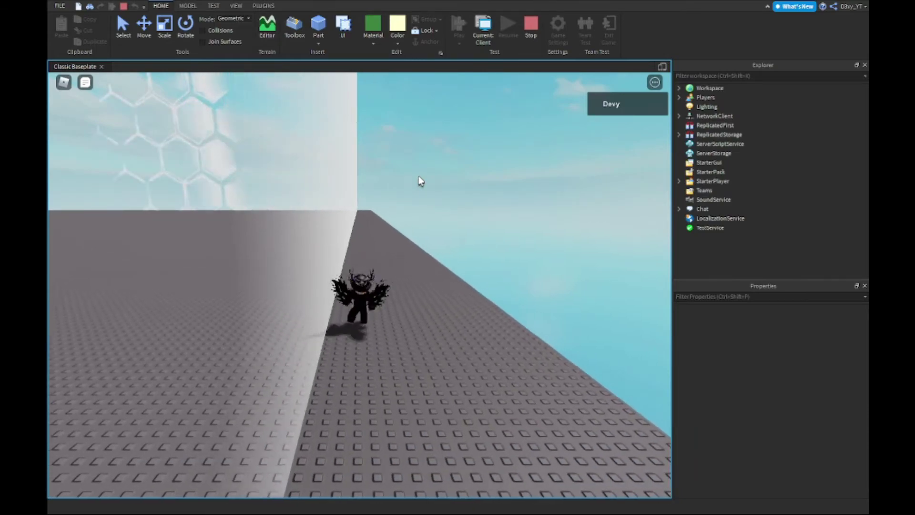
key("a")
key("space")
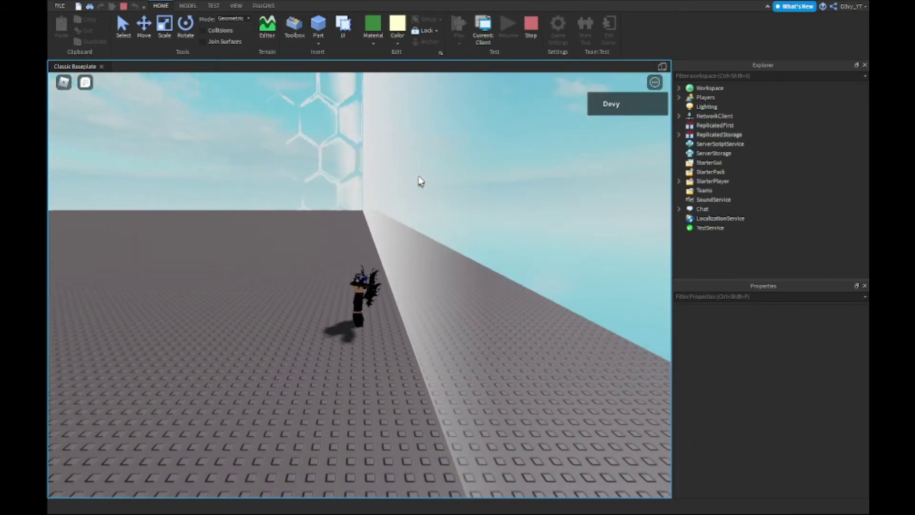
key("shift+F5")
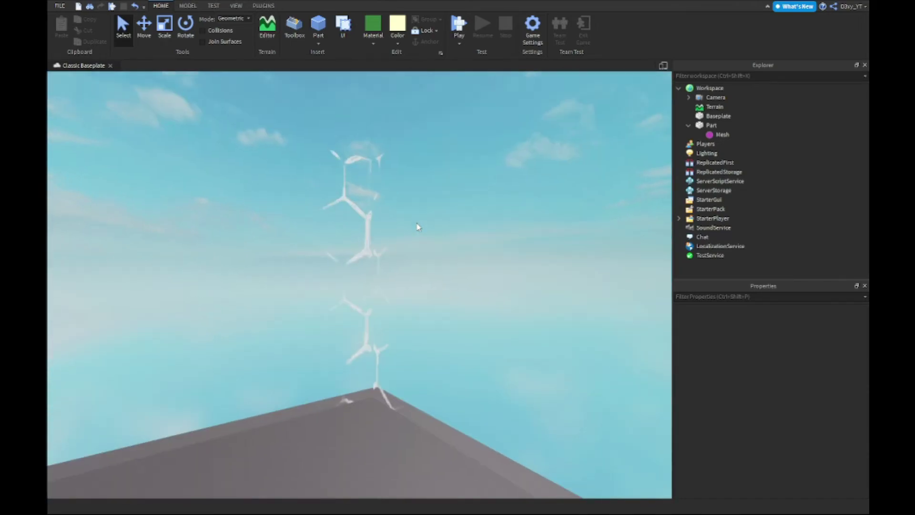
- Review the collision properties of the ForceField part and collapse its contents in the object tree
right_click_drag(417, 223, 415, 224)
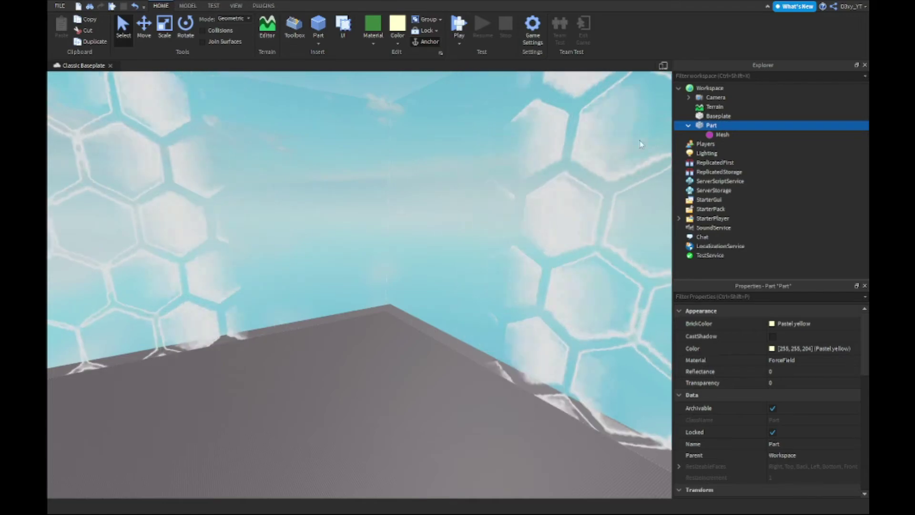
left_click(688, 126)
scroll(785, 391, "down", 10)
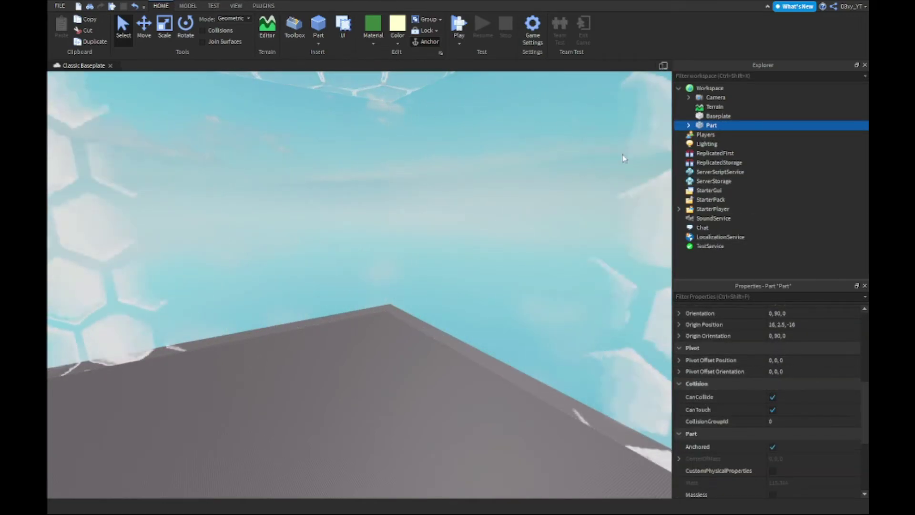
scroll(374, 210, "up", 1)
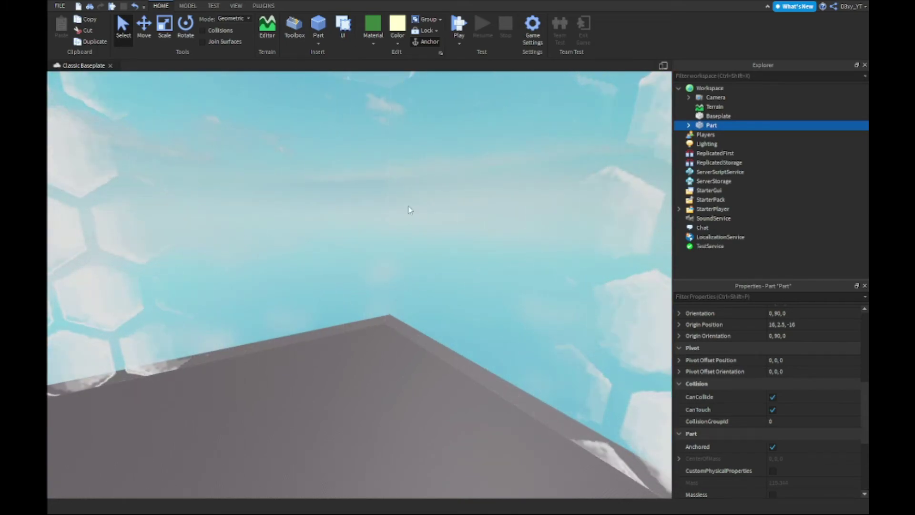
- Insert a new part at the baseplate's edge, rotate it 90 degrees and scale it into a wall about 174, 79, 2
right_click_drag(410, 190, 378, 141)
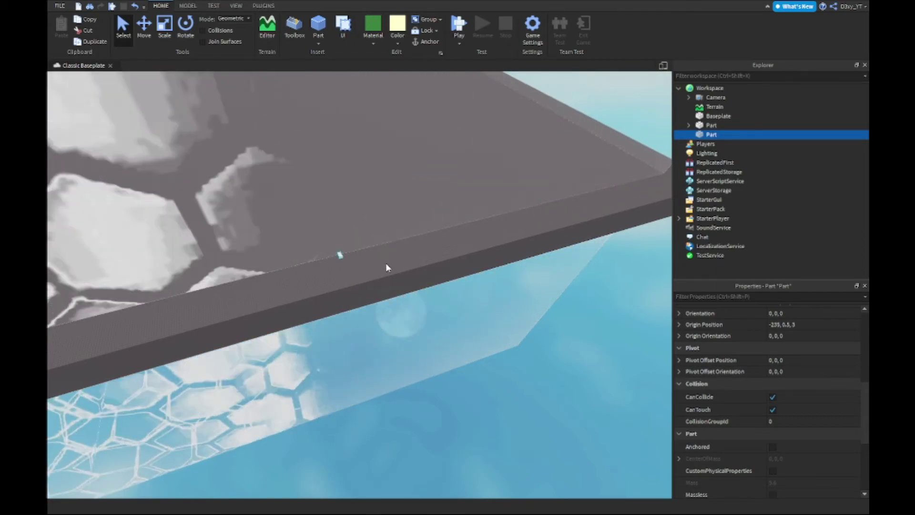
key("ctrl+r")
right_click_drag(394, 259, 394, 259)
key("ctrl+3")
left_click_drag(437, 252, 600, 242, "ctrl")
scroll(425, 241, "down", 3)
left_click_drag(392, 267, 427, 173)
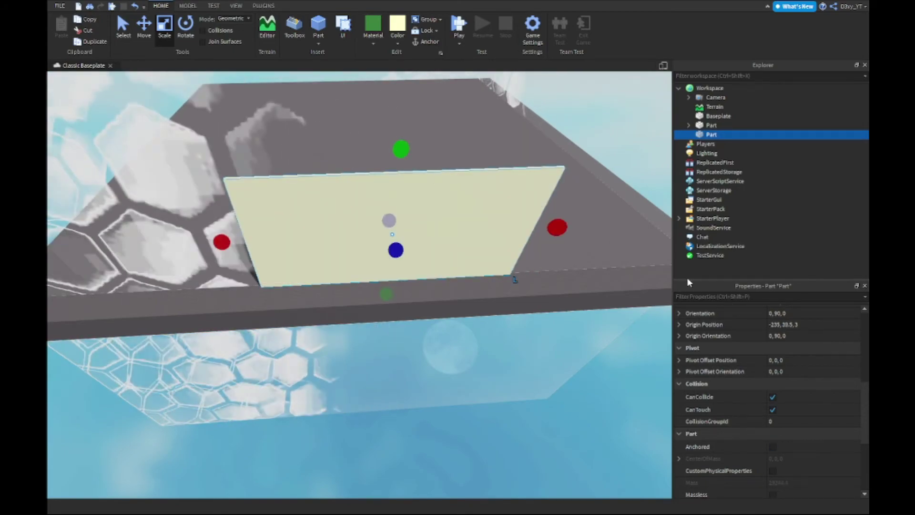
- Set the new wall part's Transparency to 1 and deselect it
scroll(776, 391, "up", 3)
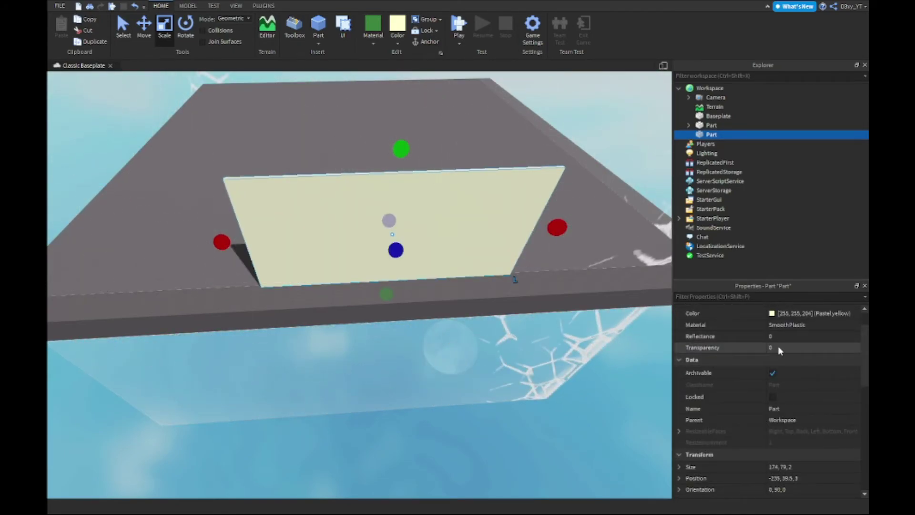
left_click(778, 348)
type("1")
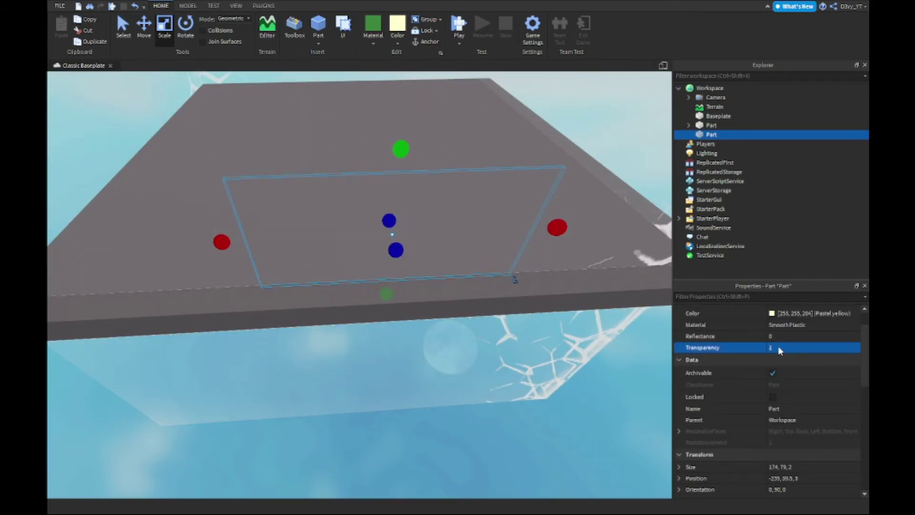
scroll(803, 321, "down", 8)
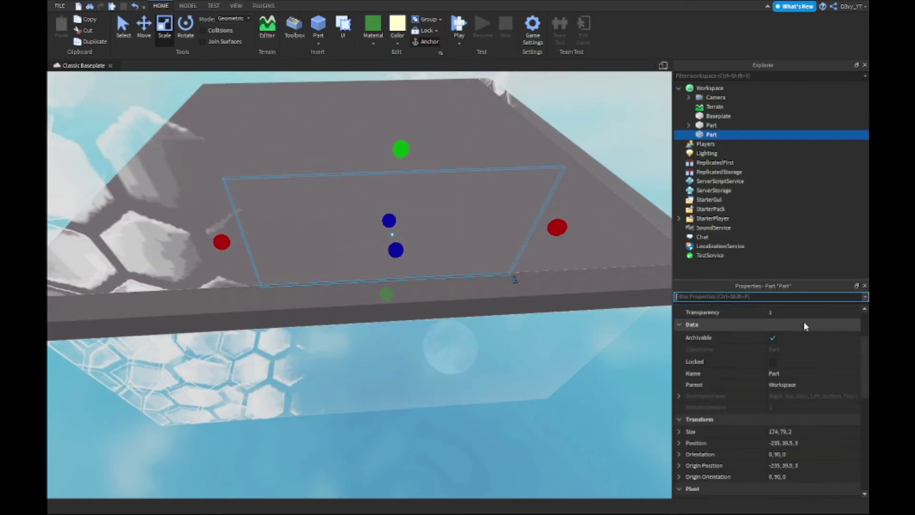
left_click(459, 464)
- Start a playtest near the force field's edge and run and jump the avatar around the invisible wall
right_click_drag(460, 464, 460, 464)
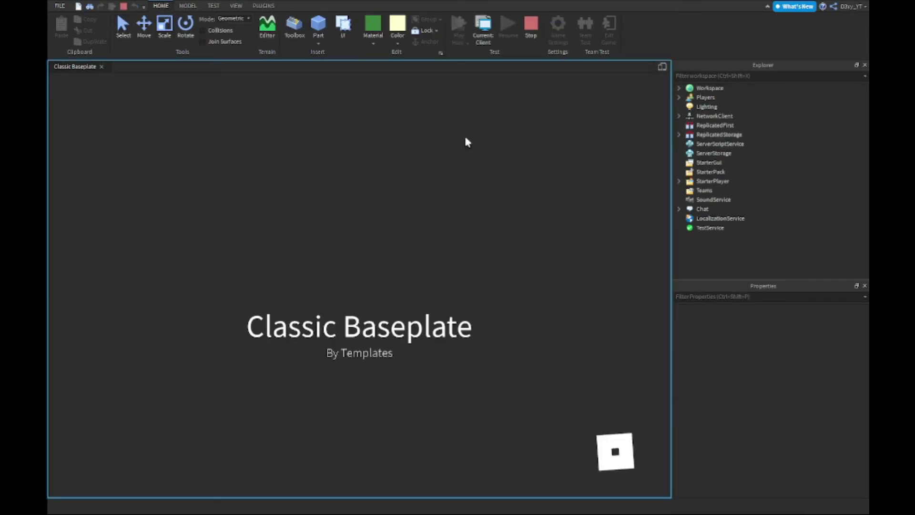
key("d")
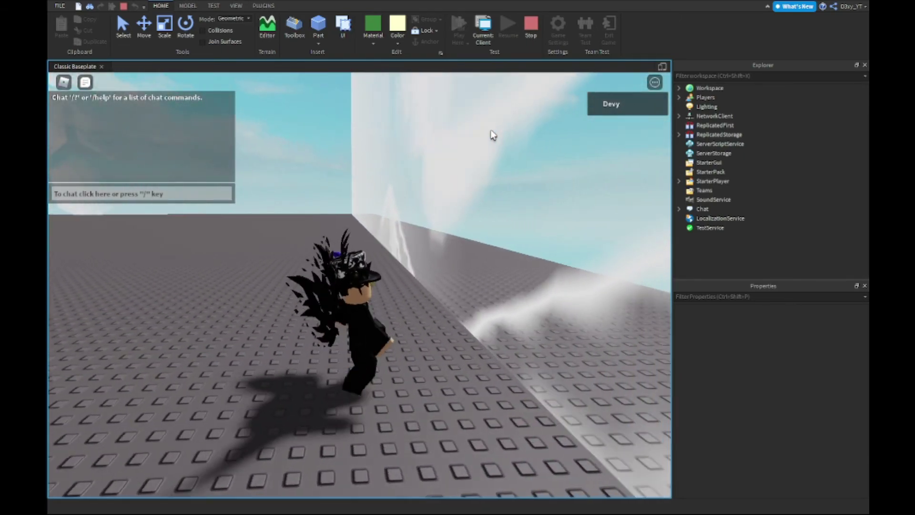
key("space")
scroll(493, 135, "down", 2)
key("space")
right_click_drag(490, 130, 490, 130)
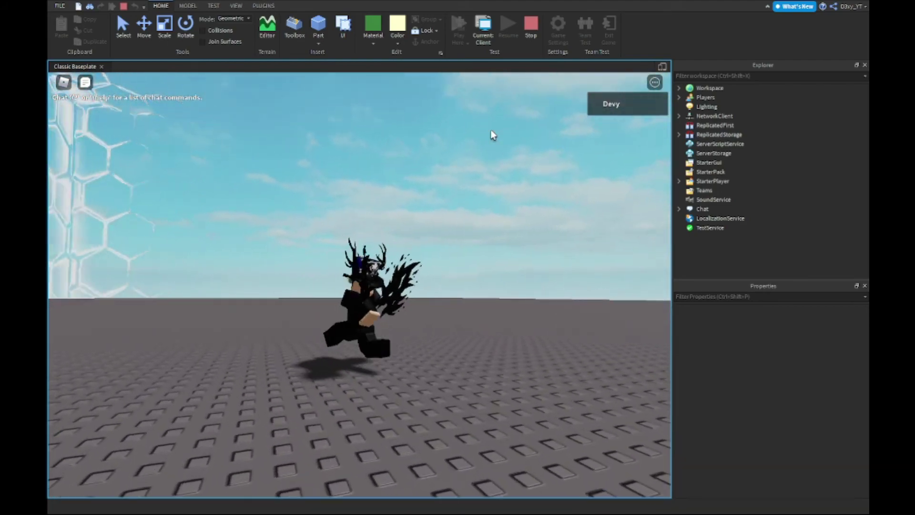